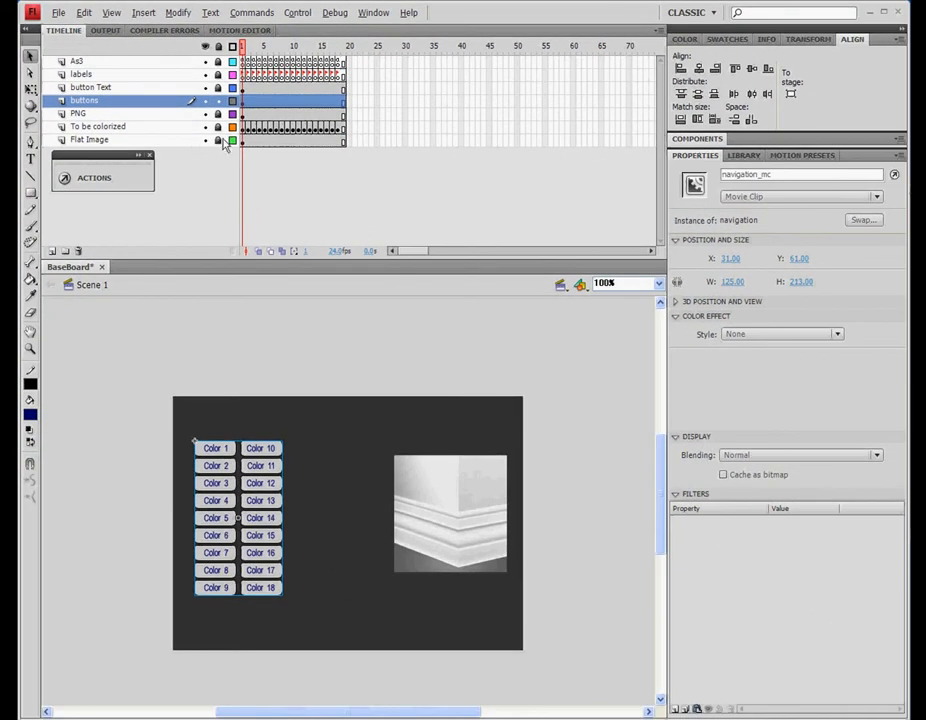
Unlock the Flat Image layer, select its baseboard image in frame 1 for inspection, and lock the layer again.
{"action": "left_click", "coordinate": [219, 141]}
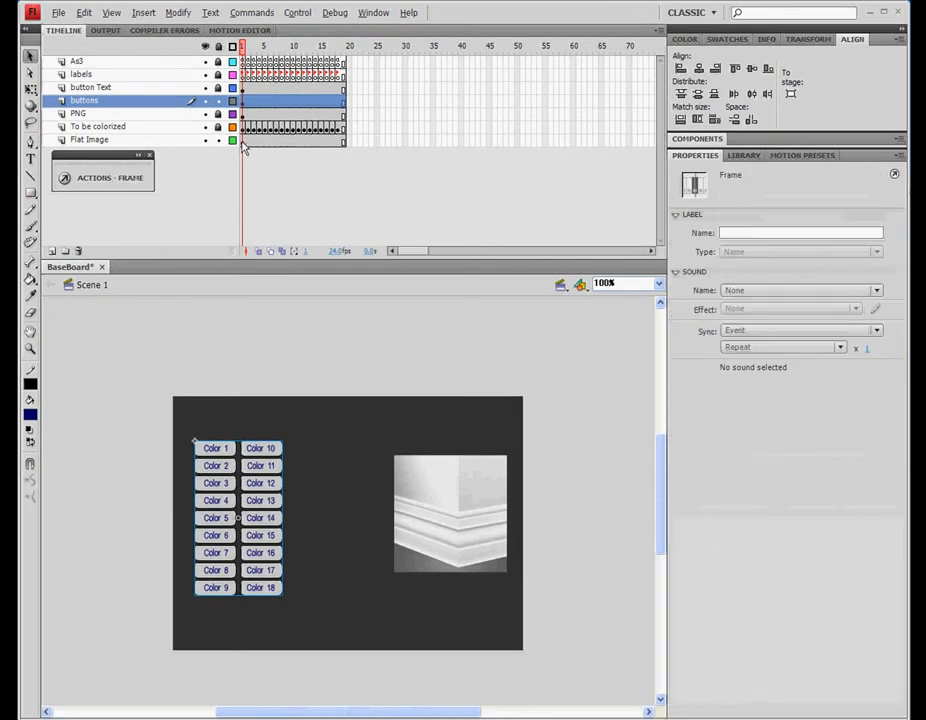
{"action": "left_click", "coordinate": [242, 141]}
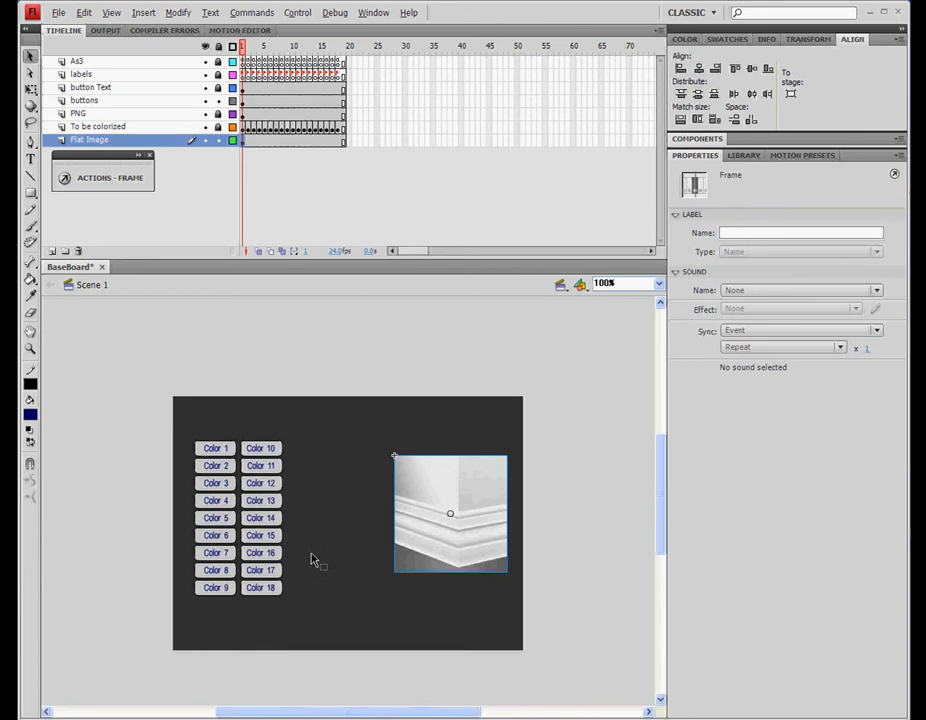
{"action": "left_click", "coordinate": [447, 483]}
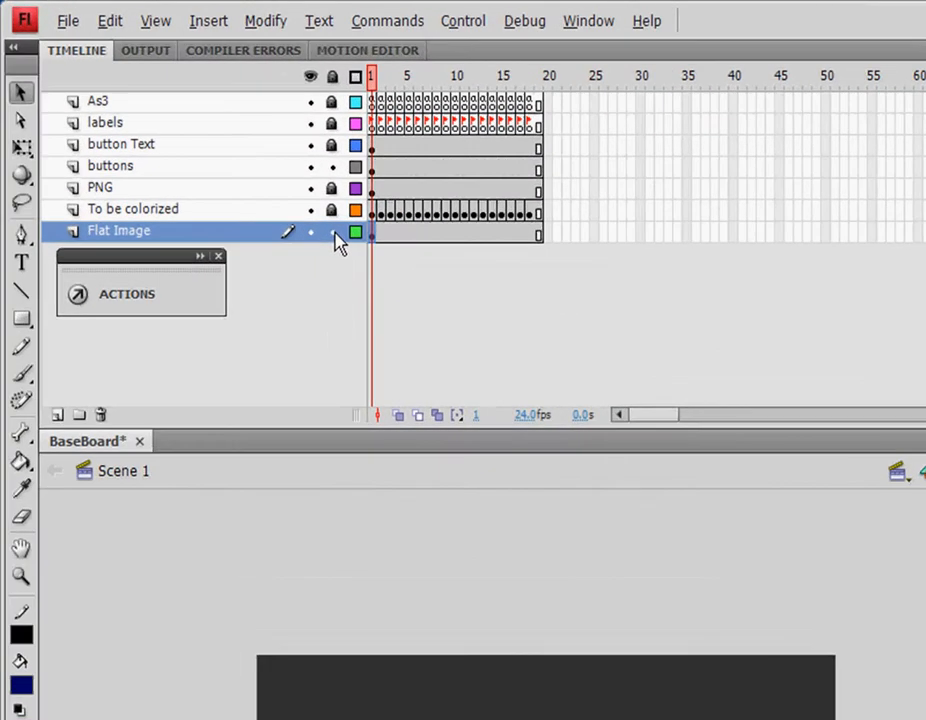
{"action": "left_click", "coordinate": [328, 229]}
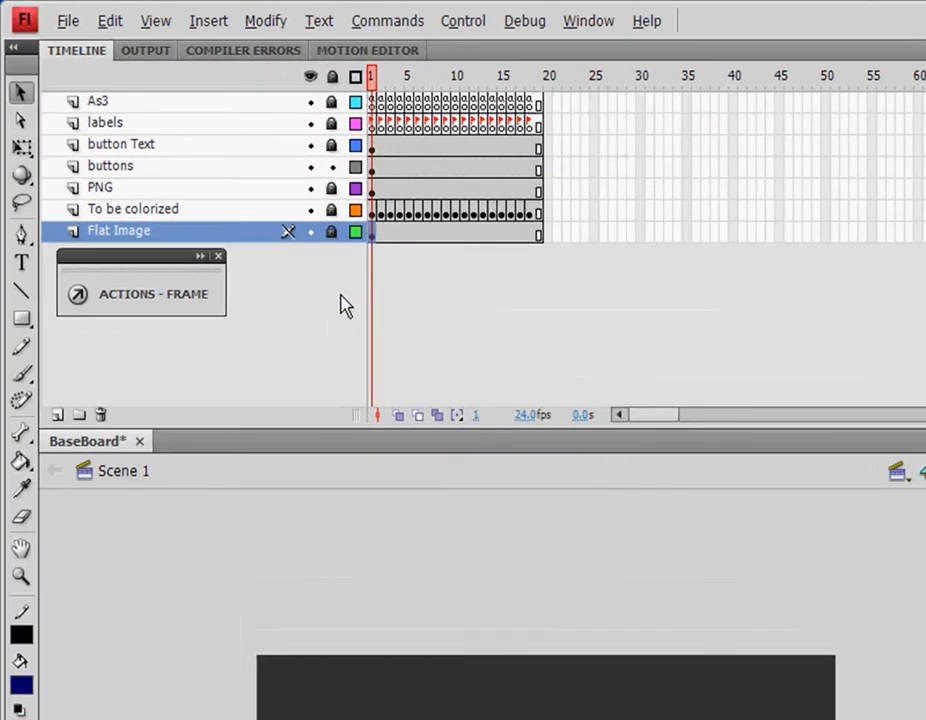
Unlock the To be colorized layer and examine the baseboard color on each of its keyframes from 2 through 18.
{"action": "left_click", "coordinate": [331, 212]}
{"action": "left_click", "coordinate": [245, 213]}
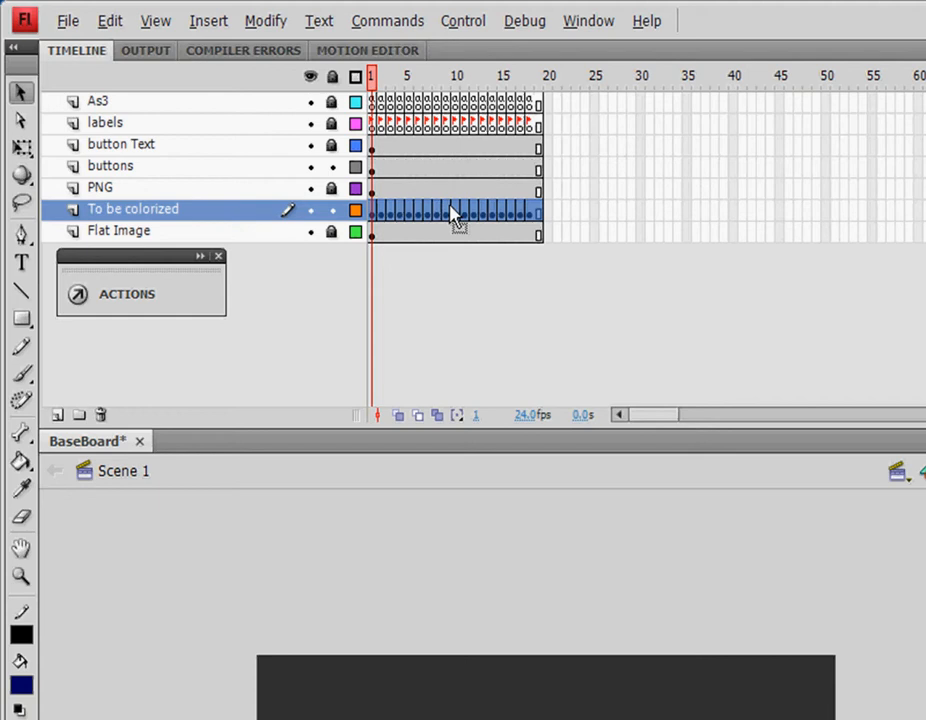
{"action": "left_click", "coordinate": [381, 214]}
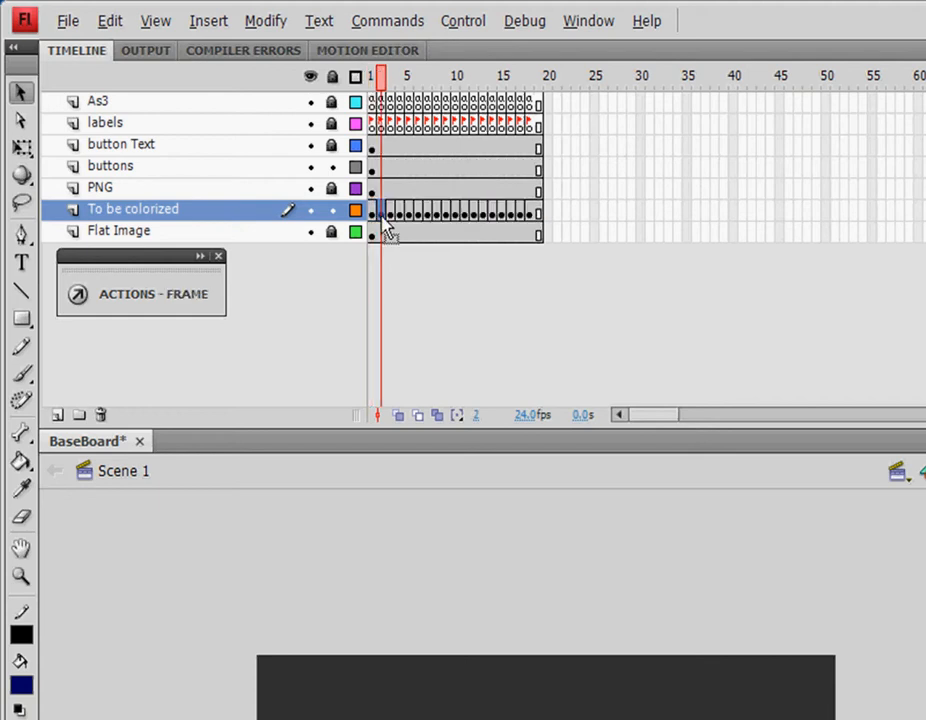
{"action": "left_click", "coordinate": [393, 214]}
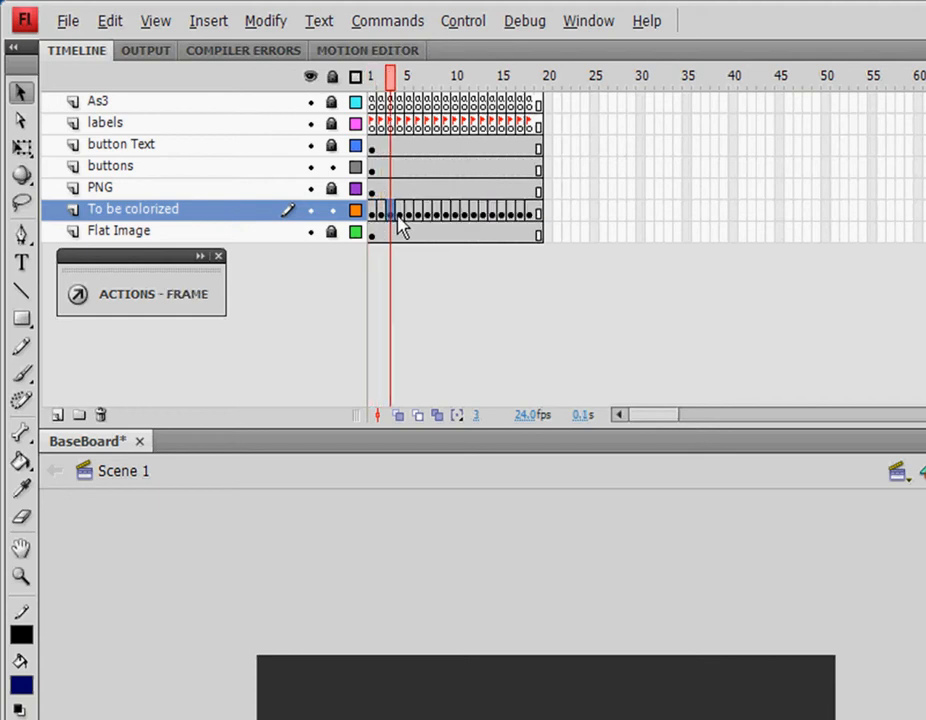
{"action": "left_click", "coordinate": [403, 216]}
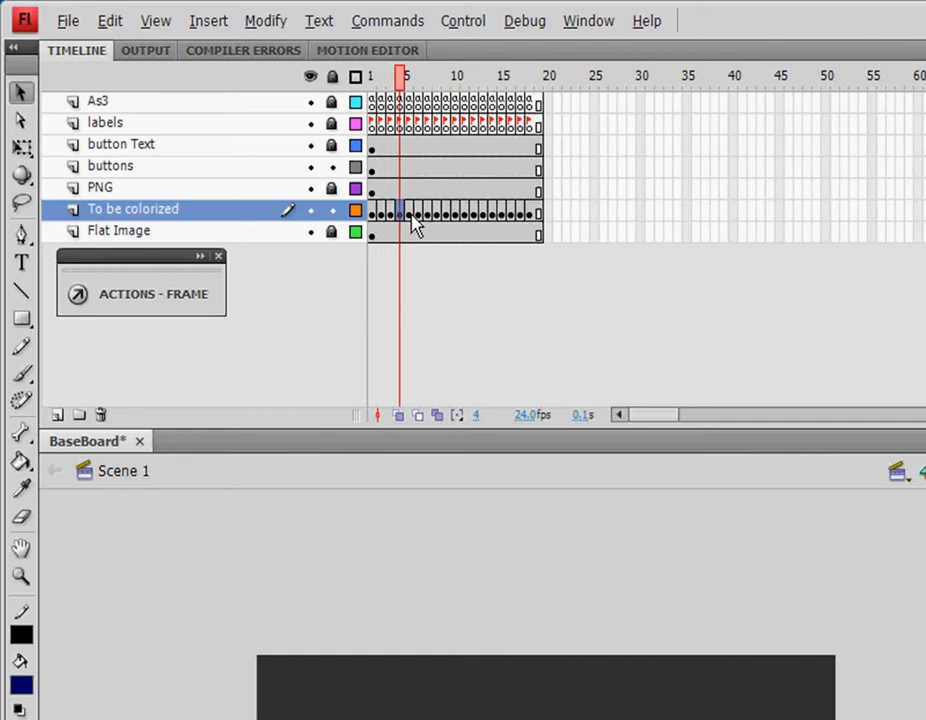
{"action": "left_click", "coordinate": [410, 215]}
{"action": "left_click", "coordinate": [419, 215]}
{"action": "left_click", "coordinate": [428, 215]}
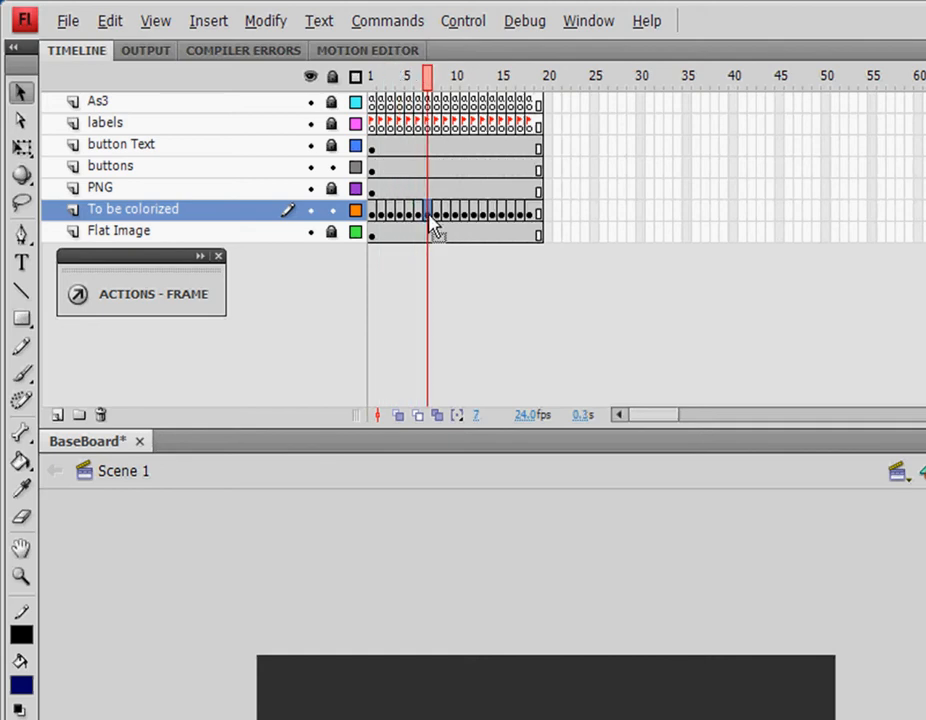
{"action": "left_click", "coordinate": [439, 216]}
{"action": "left_click", "coordinate": [448, 217]}
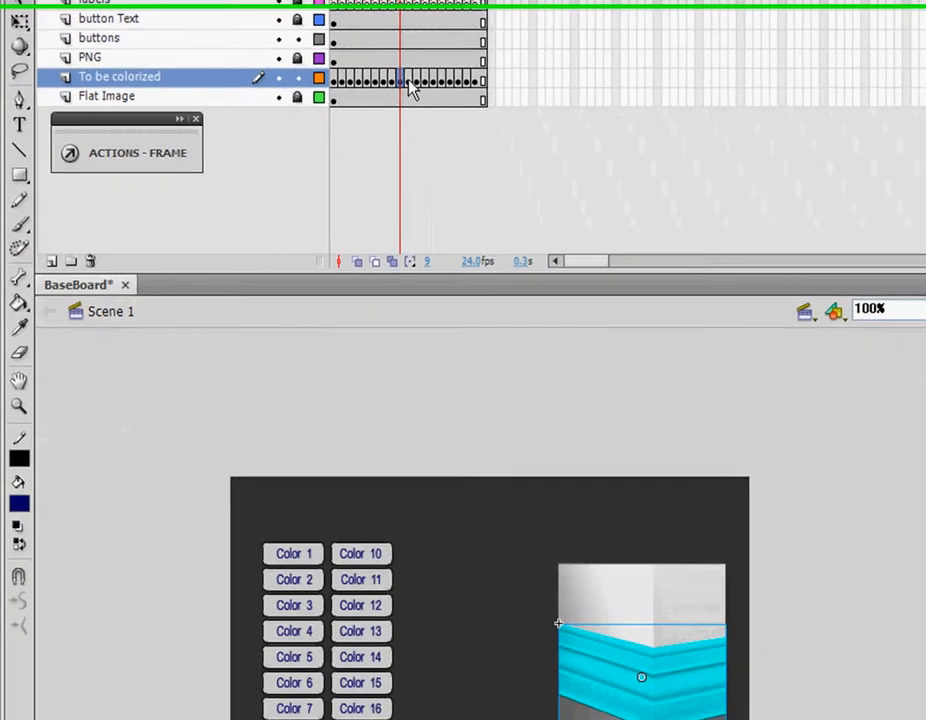
{"action": "left_click", "coordinate": [456, 217]}
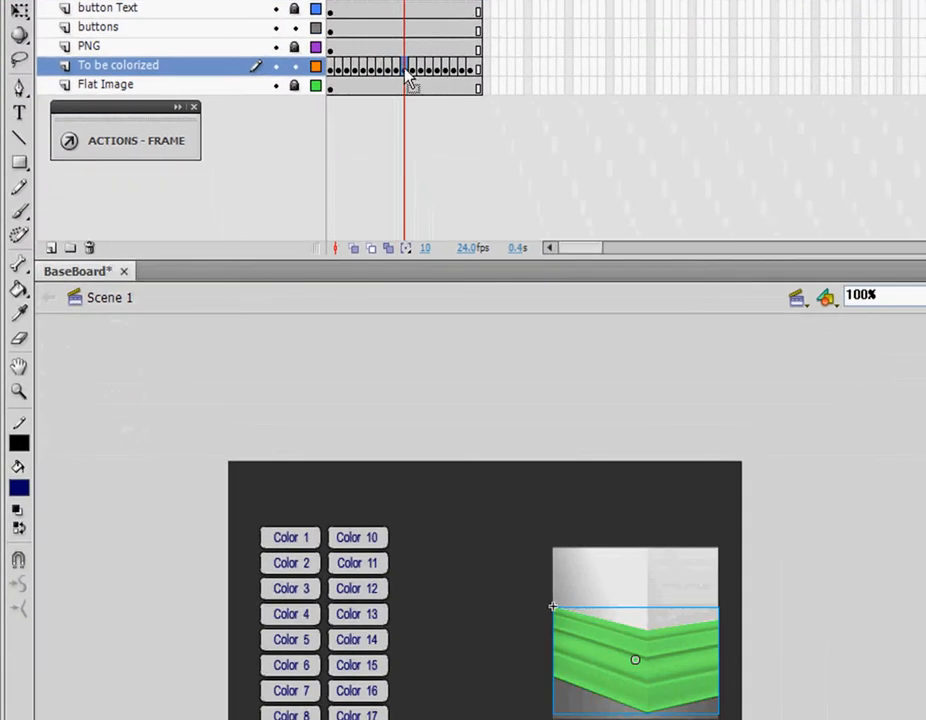
{"action": "left_click", "coordinate": [413, 76]}
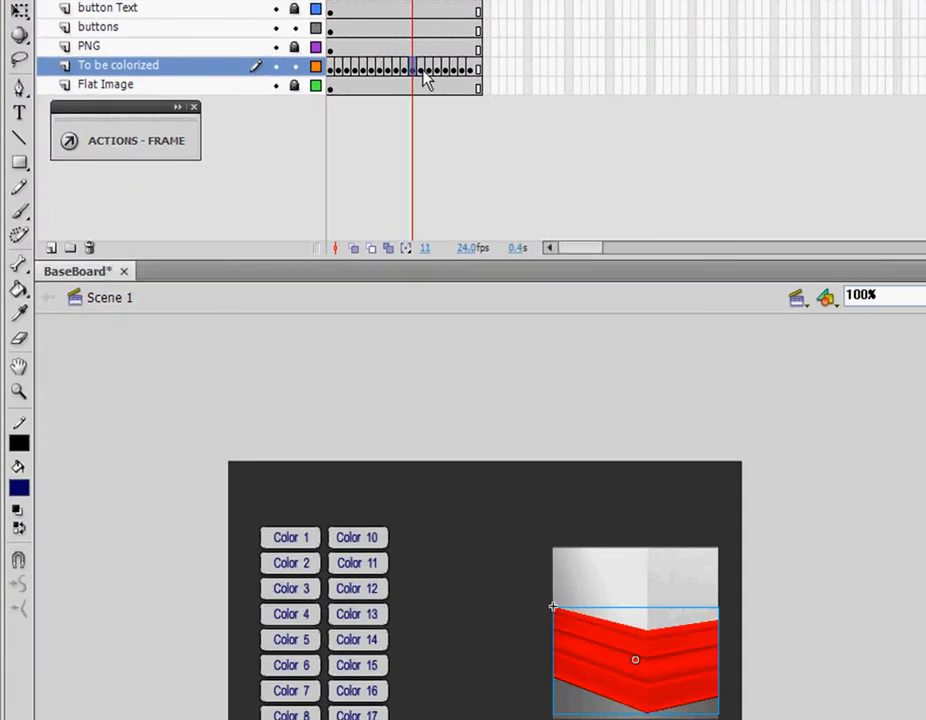
{"action": "left_click", "coordinate": [420, 76]}
{"action": "left_click", "coordinate": [428, 74]}
{"action": "left_click", "coordinate": [436, 74]}
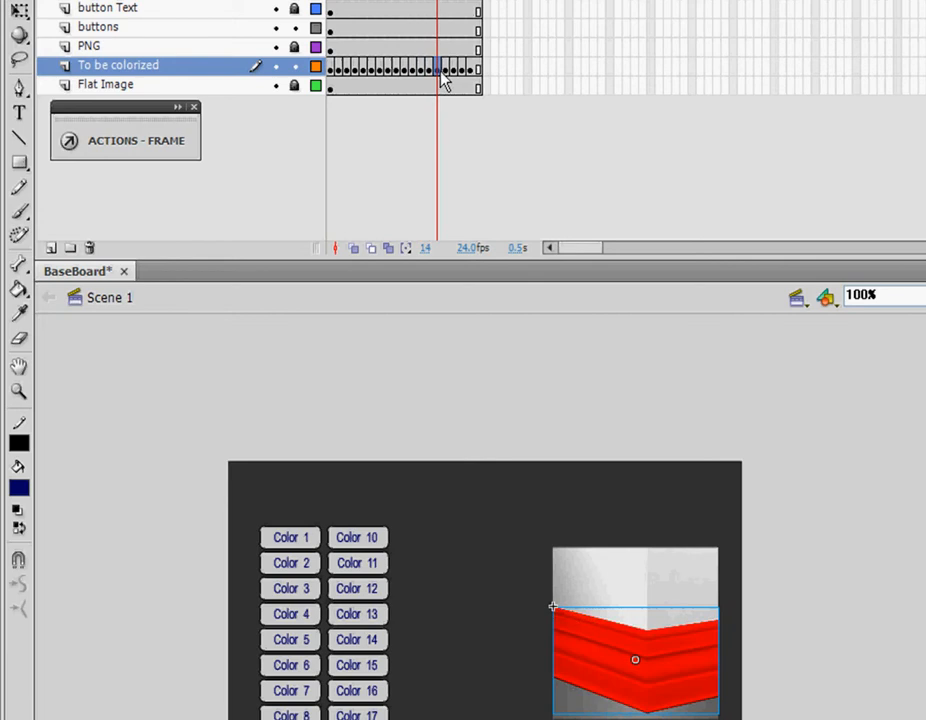
{"action": "left_click", "coordinate": [446, 74]}
{"action": "left_click", "coordinate": [454, 74]}
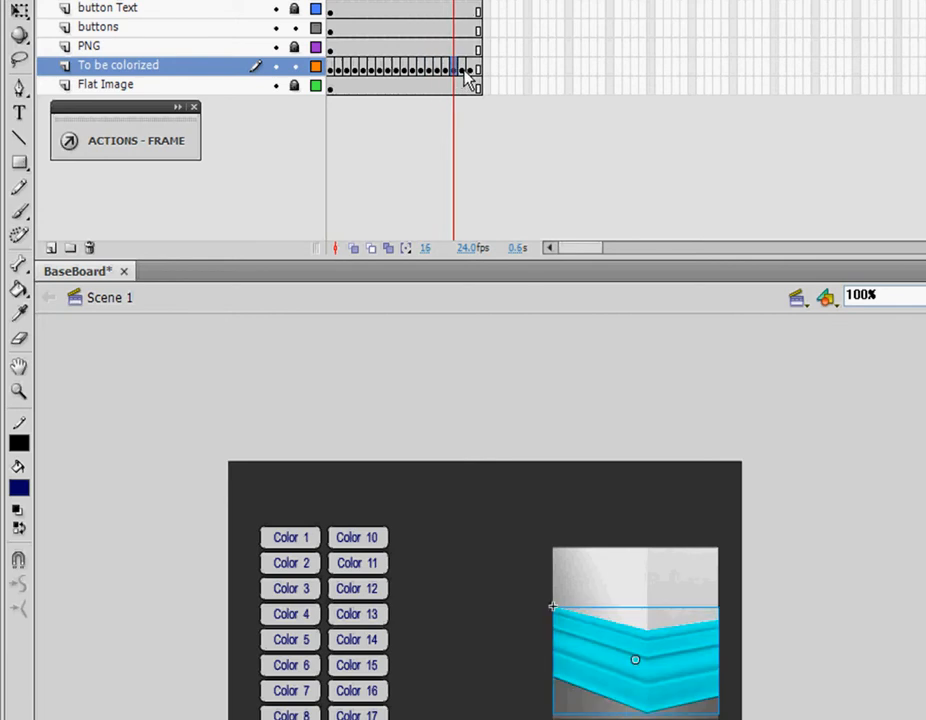
{"action": "left_click", "coordinate": [463, 74]}
{"action": "left_click", "coordinate": [471, 74]}
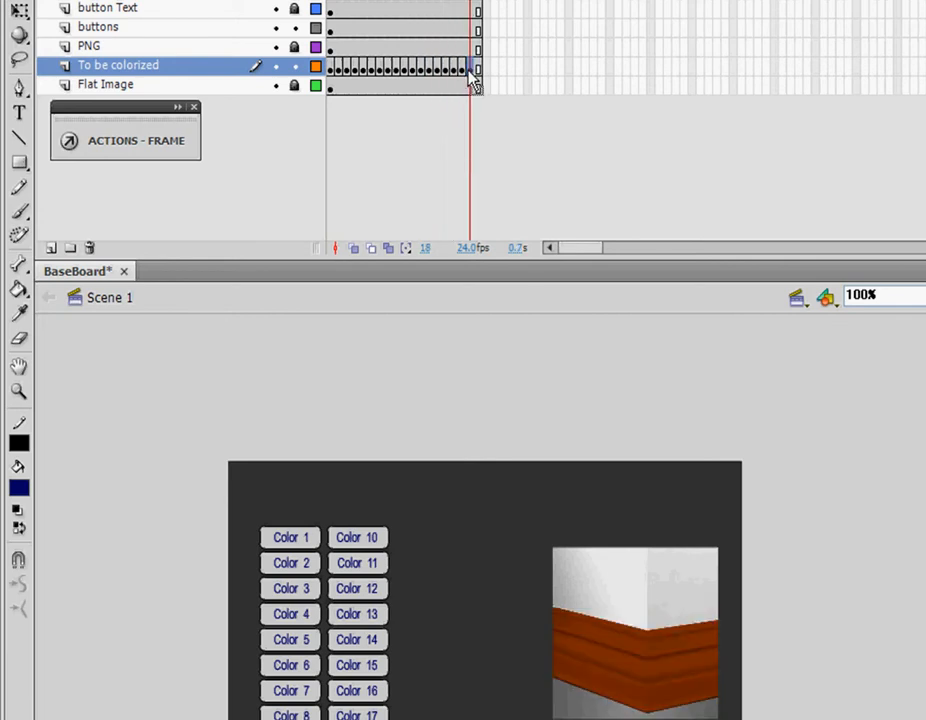
Examine the properties of the tinted baseboard clip on frames 2 and 3, and lock the To be colorized layer.
{"action": "left_click", "coordinate": [337, 70]}
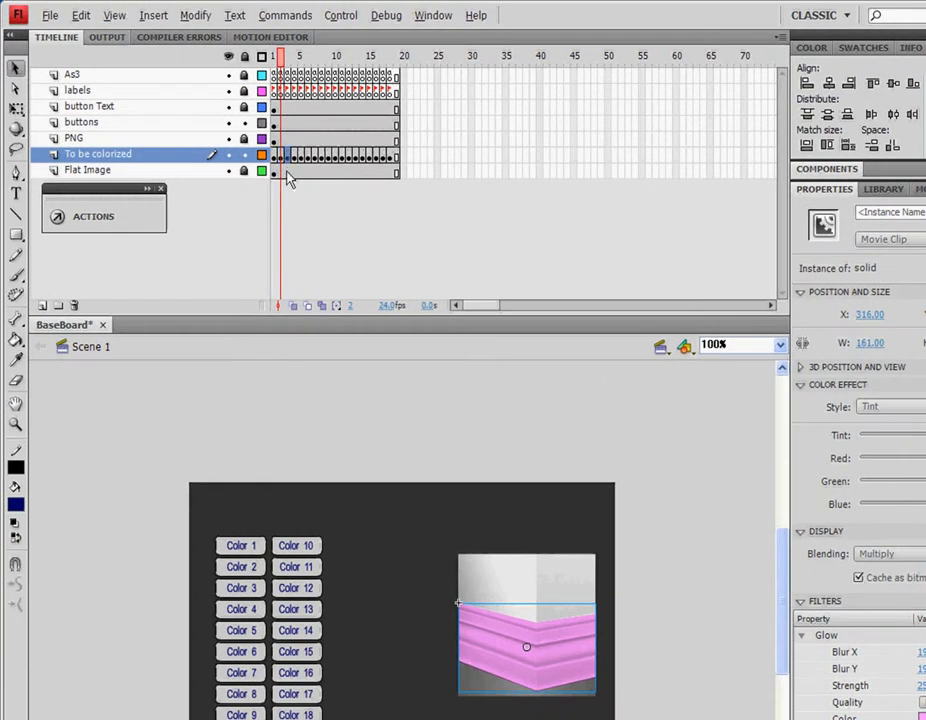
{"action": "left_click", "coordinate": [286, 172]}
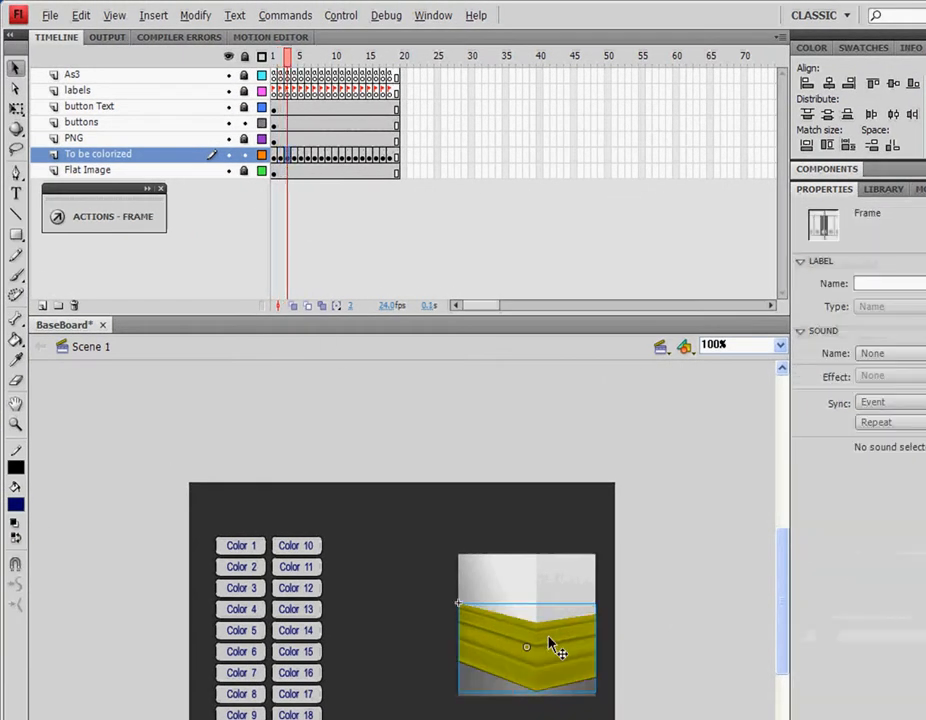
{"action": "left_click", "coordinate": [550, 585]}
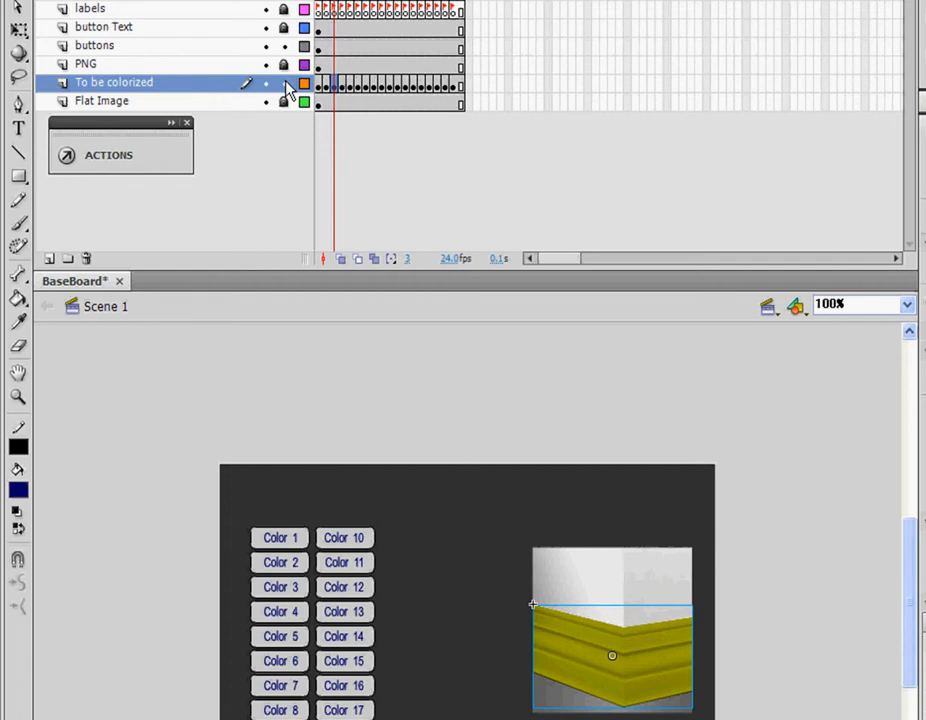
{"action": "left_click", "coordinate": [284, 83]}
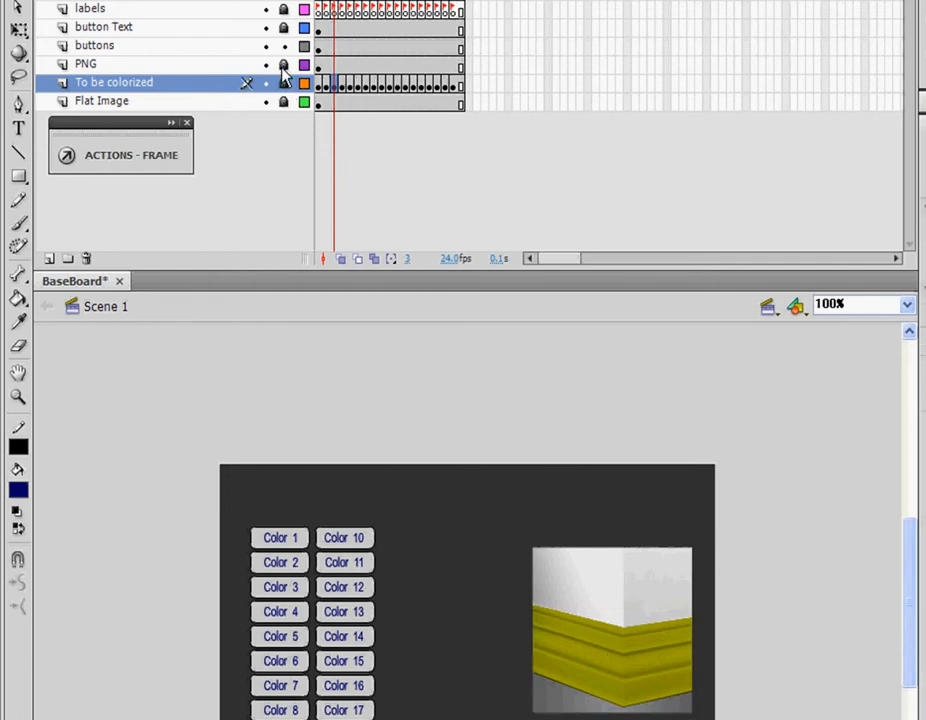
Unlock the PNG layer and select its baseboard clip in frame 1 to examine its blending settings.
{"action": "left_click", "coordinate": [283, 66]}
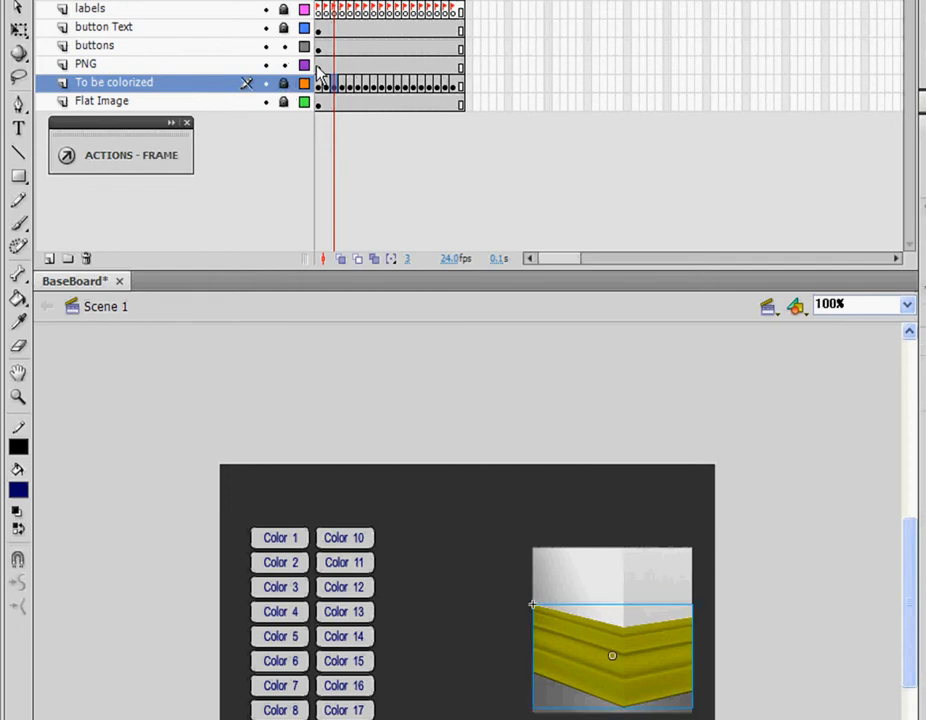
{"action": "left_click", "coordinate": [319, 65]}
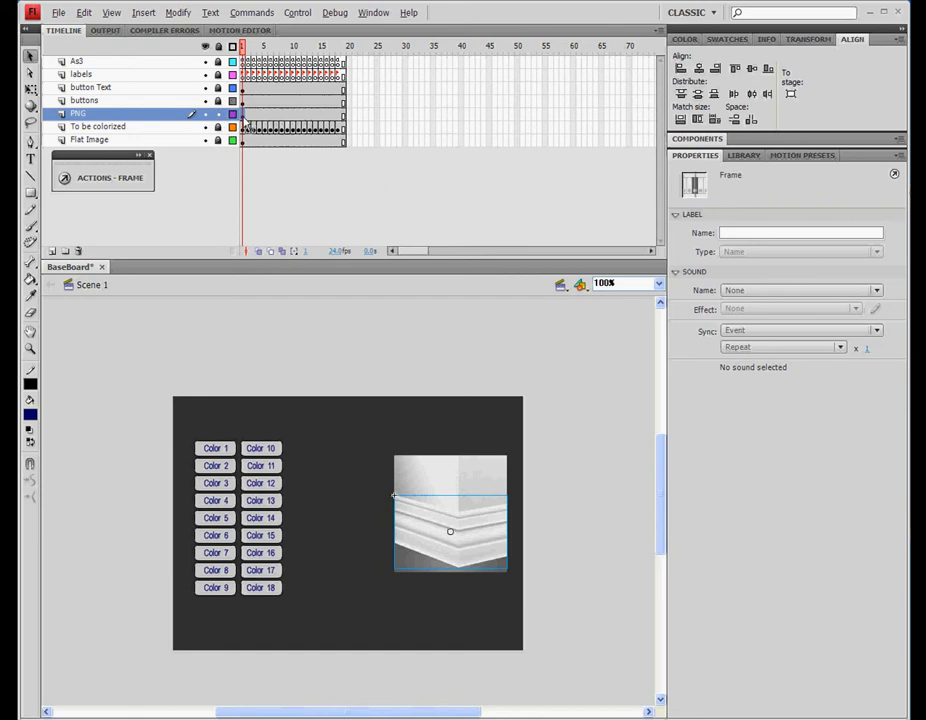
{"action": "left_click", "coordinate": [432, 538]}
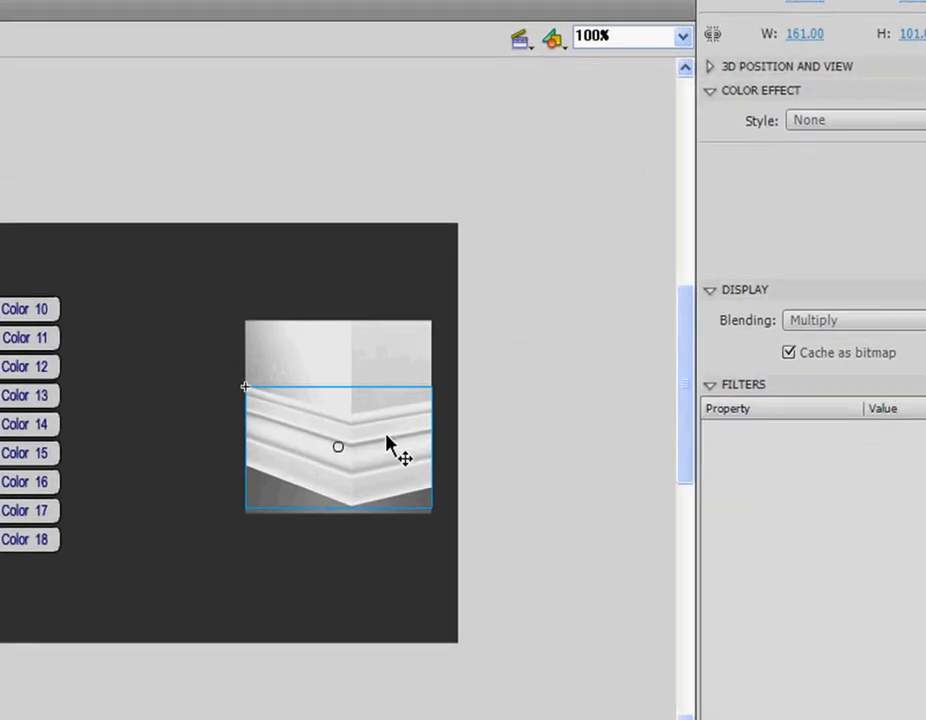
Move the PNG baseboard clip sideways off the stage, undo the move, and lock the PNG layer.
{"action": "left_click_drag", "start_coordinate": [388, 446], "coordinate": [594, 441]}
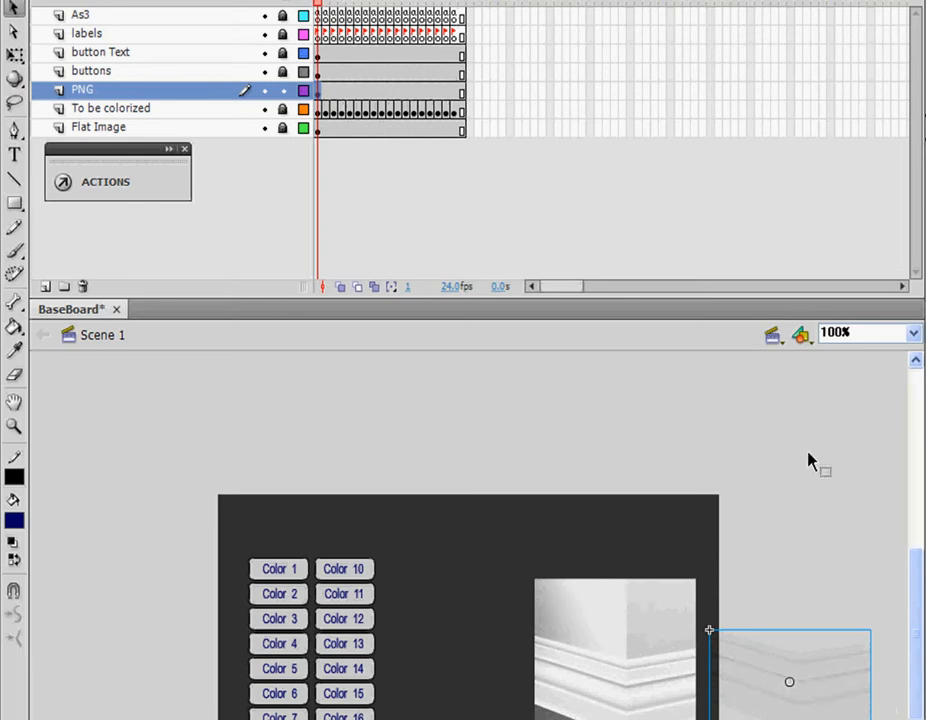
{"action": "key", "text": "ctrl+z"}
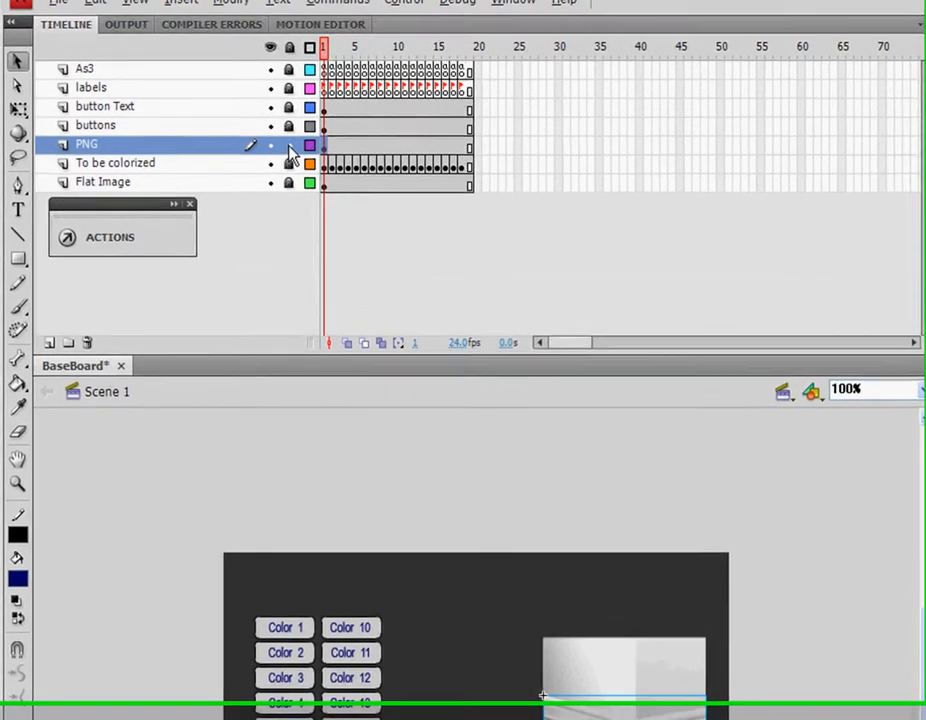
{"action": "left_click", "coordinate": [282, 93]}
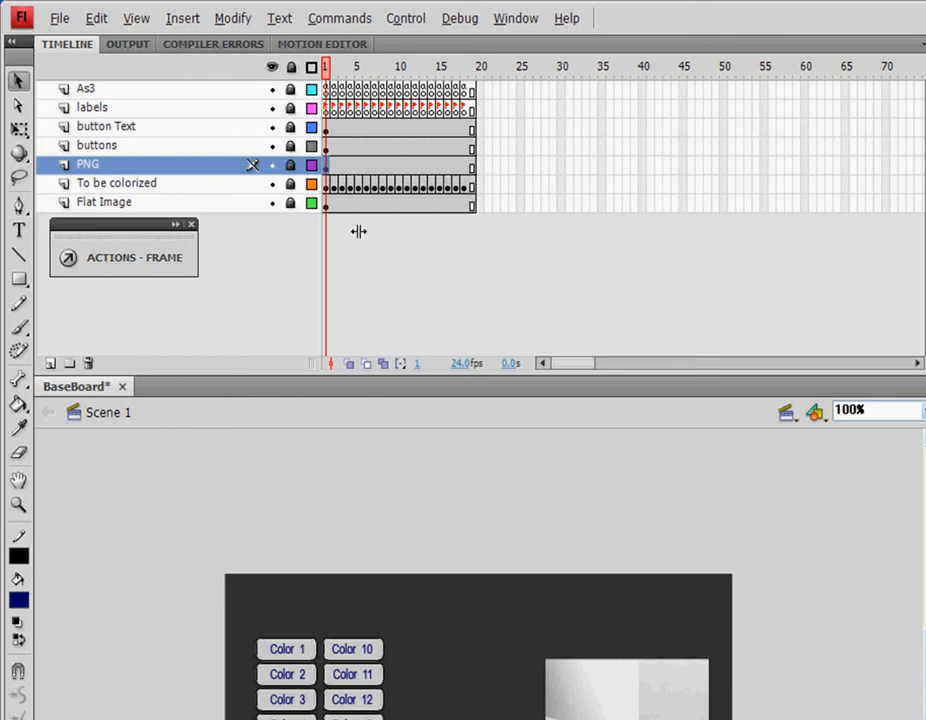
Unlock the buttons layer and select the navigation movie clip in frame 1 to examine its instance name.
{"action": "left_click", "coordinate": [289, 147]}
{"action": "left_click", "coordinate": [326, 147]}
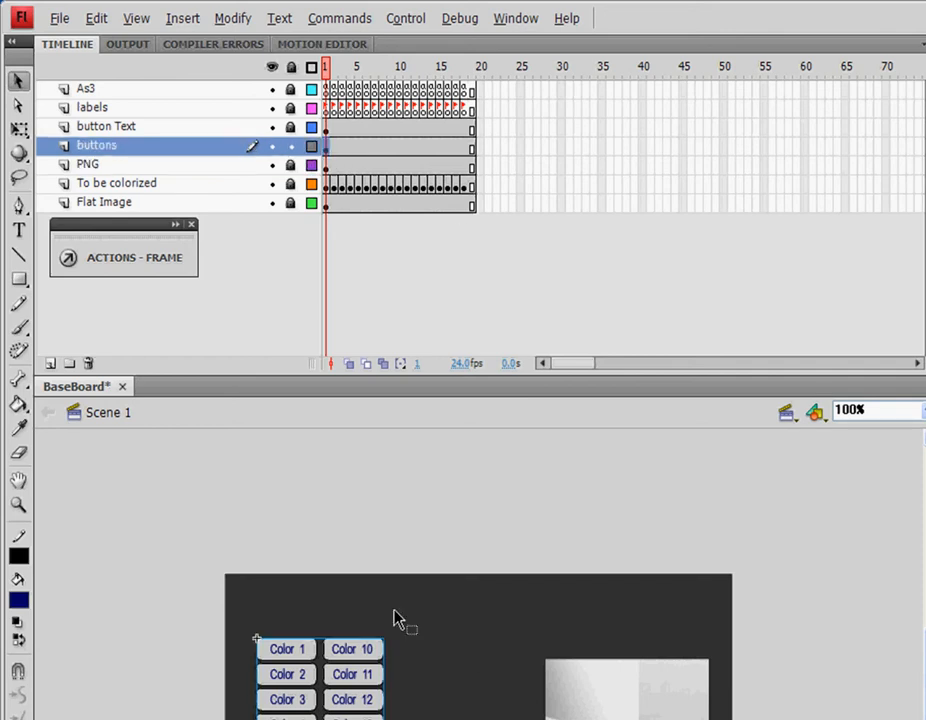
{"action": "left_click", "coordinate": [289, 650]}
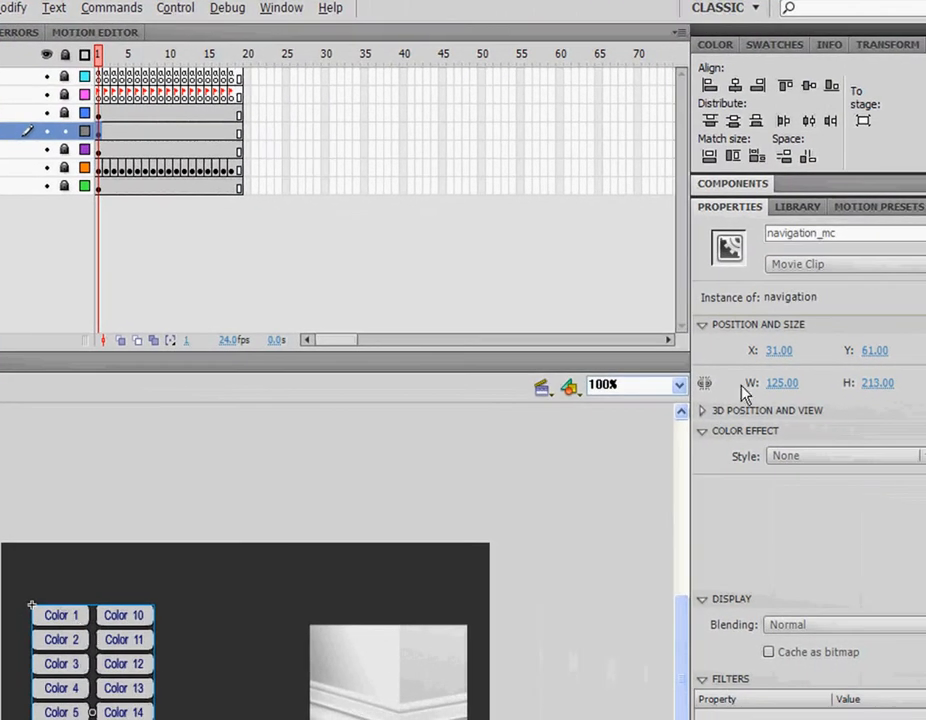
{"action": "left_click", "coordinate": [864, 238]}
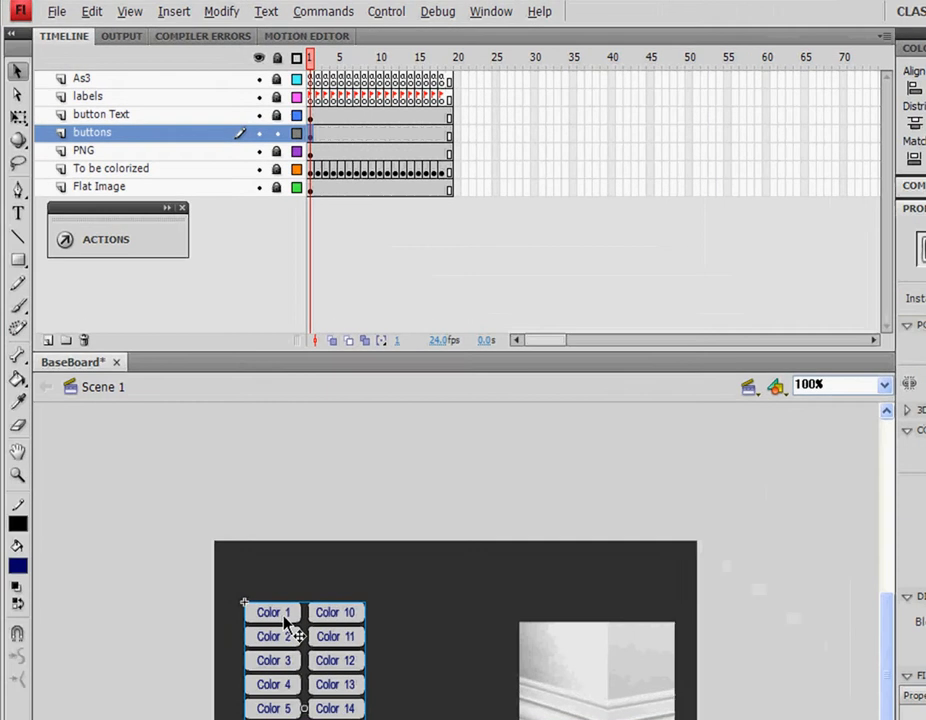
Open the navigation movie clip for editing and select several of its color buttons one by one to examine their instance names.
{"action": "double_click", "coordinate": [285, 619]}
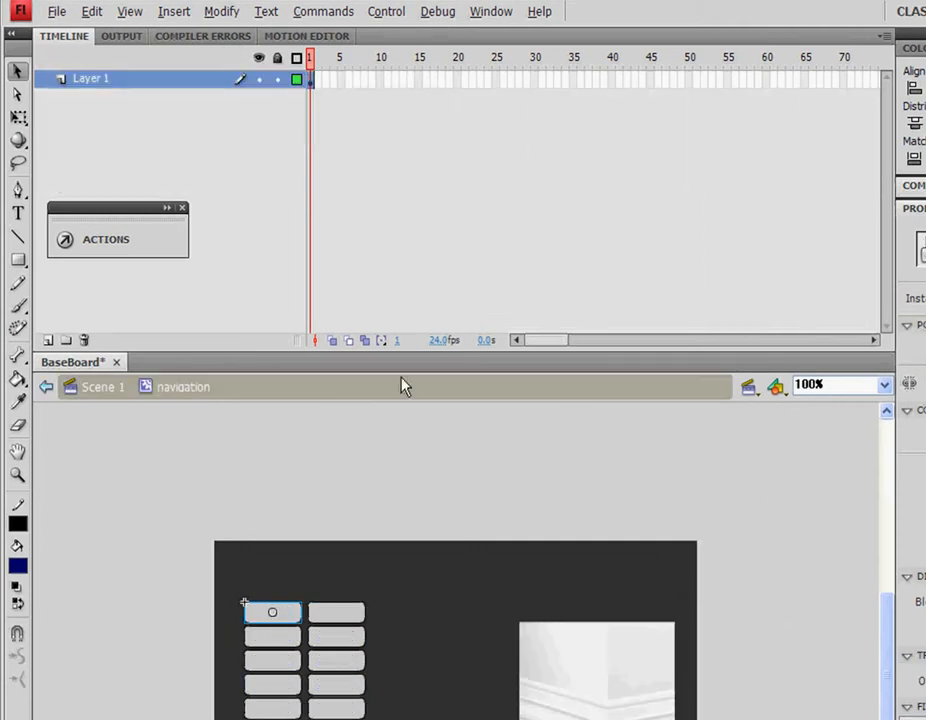
{"action": "left_click", "coordinate": [336, 612]}
{"action": "left_click", "coordinate": [340, 638]}
{"action": "left_click", "coordinate": [281, 638]}
{"action": "left_click", "coordinate": [275, 612]}
{"action": "left_click", "coordinate": [283, 660]}
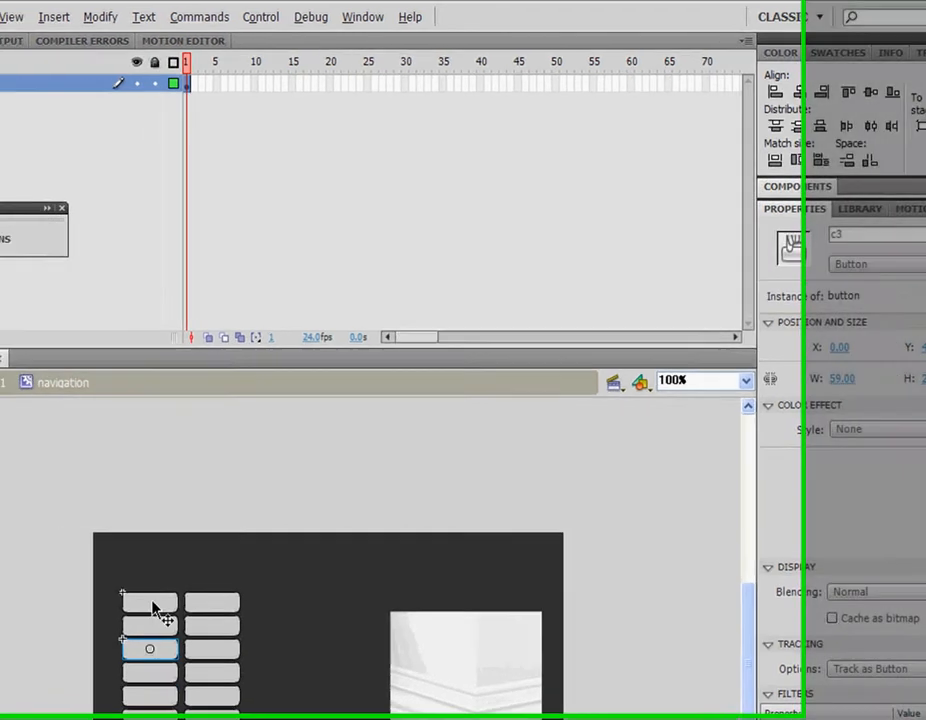
{"action": "left_click", "coordinate": [120, 602]}
{"action": "left_click", "coordinate": [345, 620]}
{"action": "left_click", "coordinate": [338, 633]}
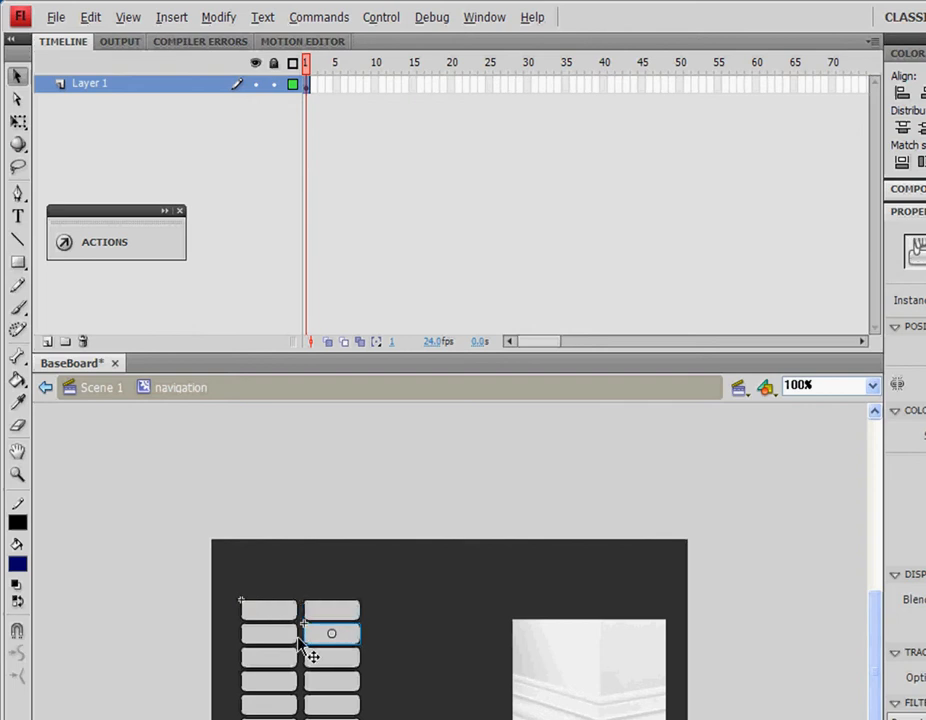
{"action": "left_click", "coordinate": [280, 636]}
{"action": "left_click", "coordinate": [278, 615]}
{"action": "left_click", "coordinate": [282, 658]}
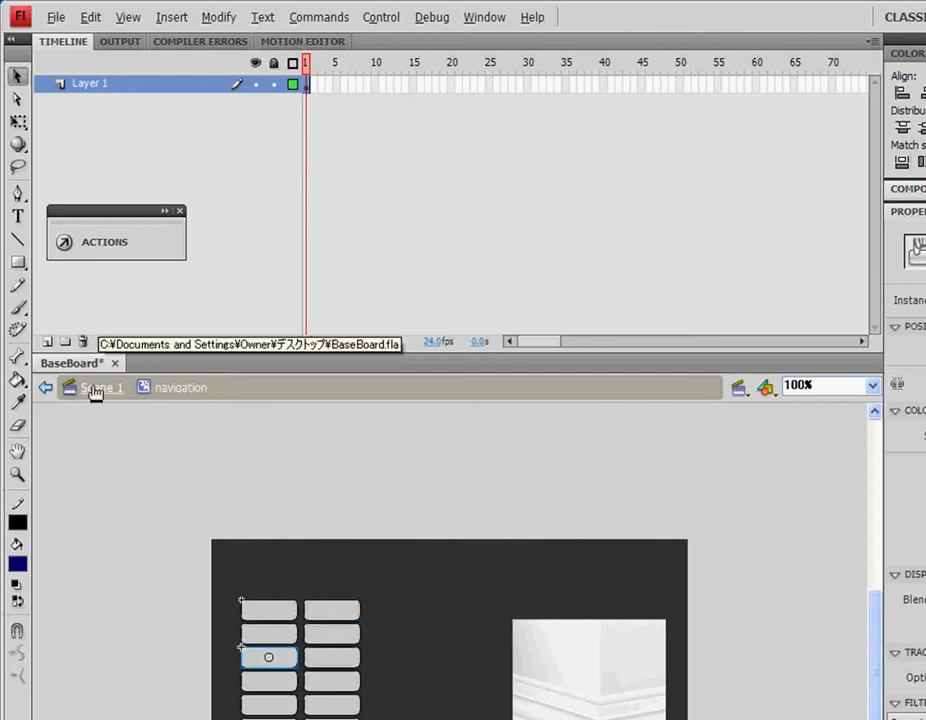
Lock the buttons layer back in Scene 1 and select the labels layer.
{"action": "left_click", "coordinate": [95, 389]}
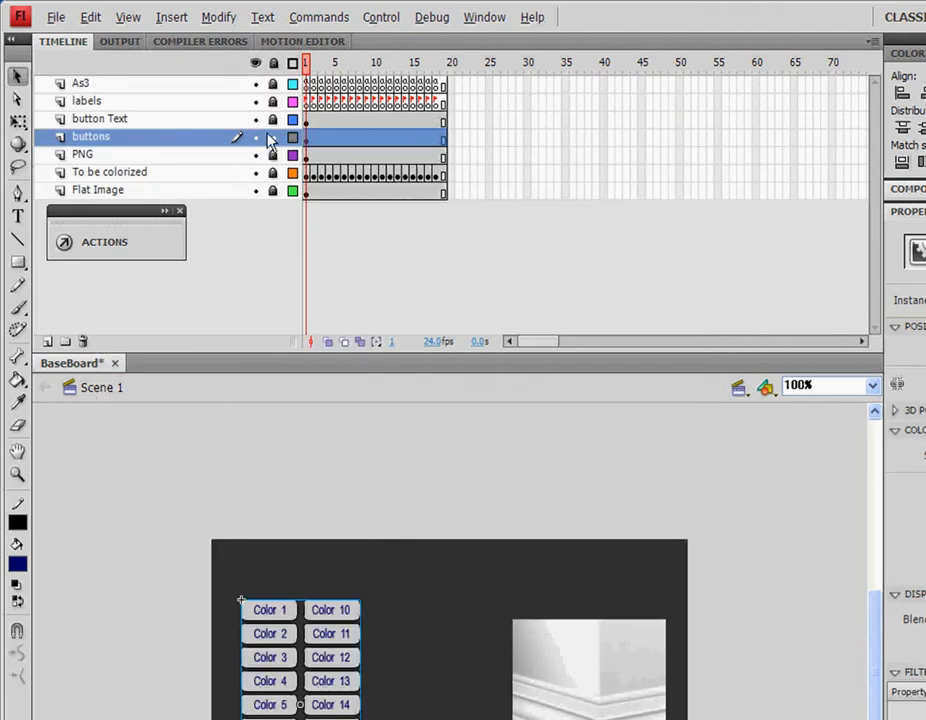
{"action": "left_click", "coordinate": [272, 138]}
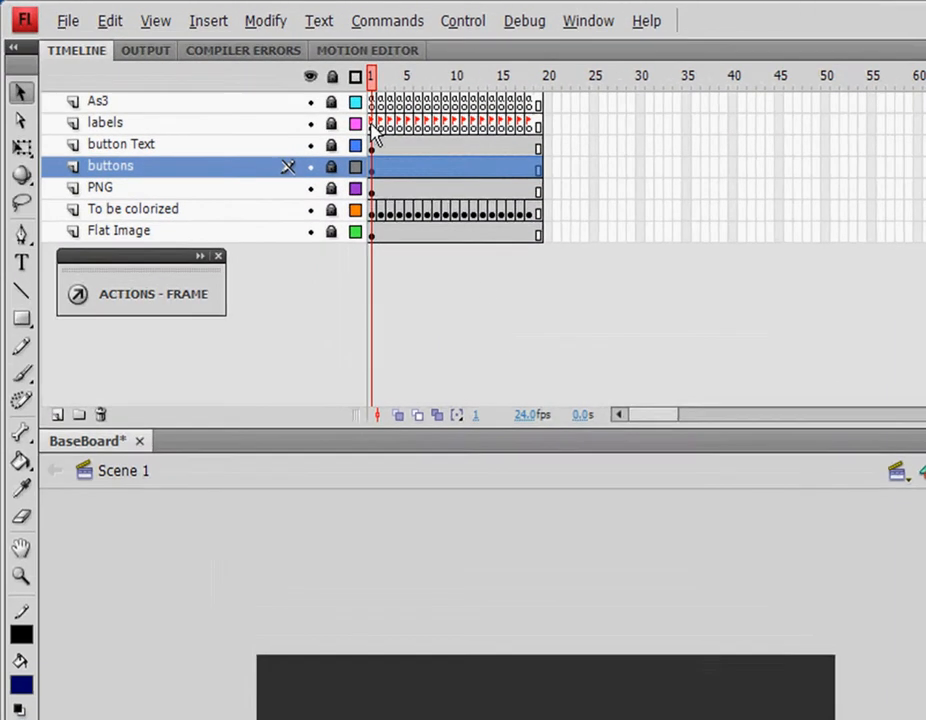
{"action": "left_click", "coordinate": [225, 127]}
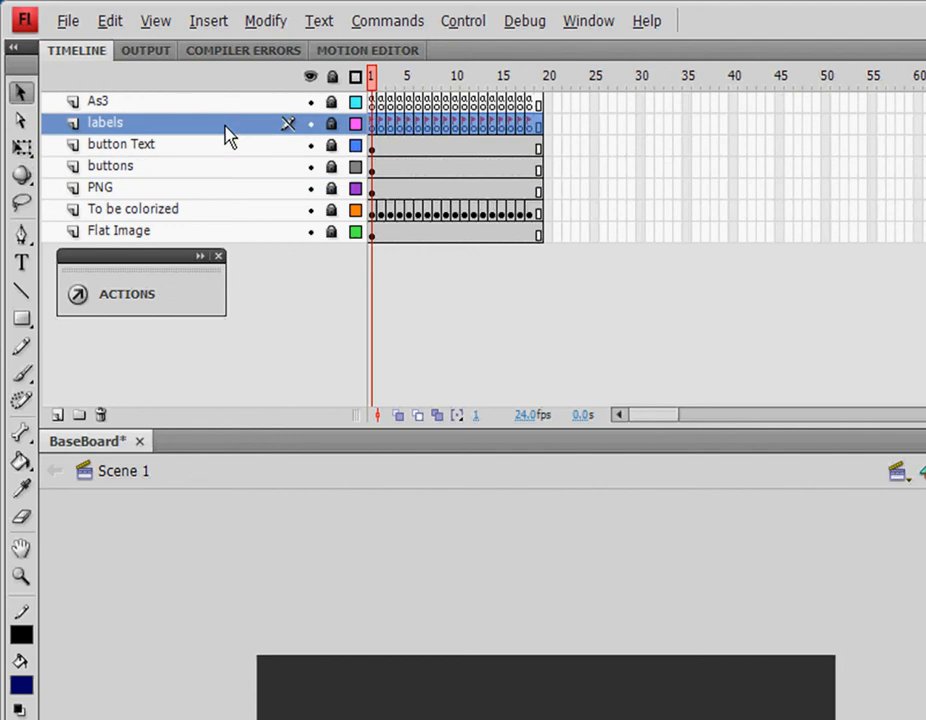
Give frame 1 of the labels layer the frame label c1.
{"action": "left_click", "coordinate": [370, 130]}
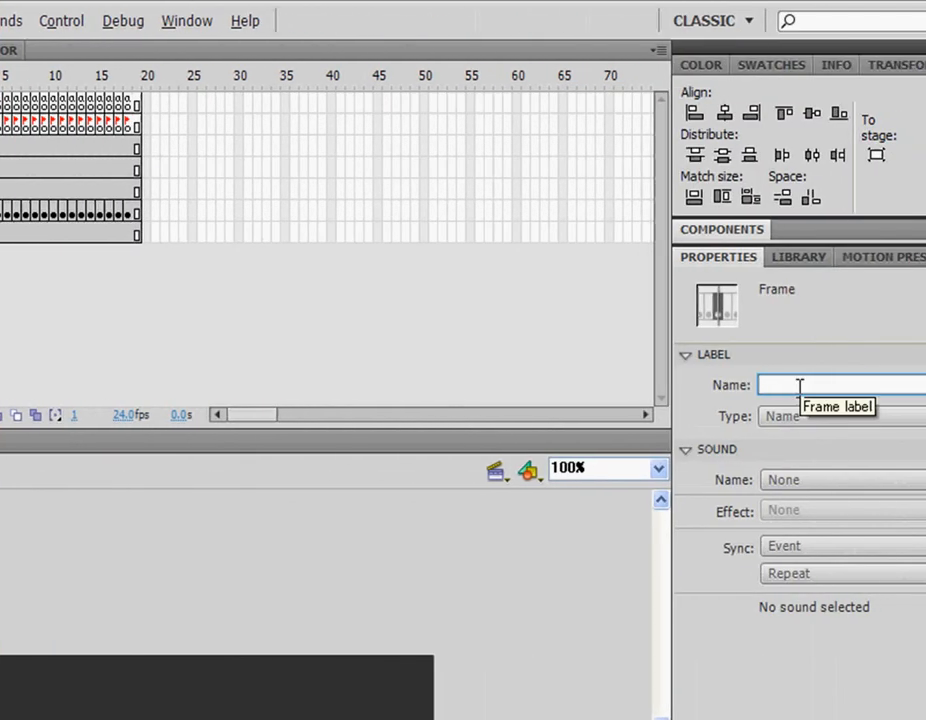
{"action": "left_click", "coordinate": [799, 385]}
{"action": "type", "text": "c1"}
{"action": "key", "text": "Return"}
{"action": "left_click", "coordinate": [851, 358]}
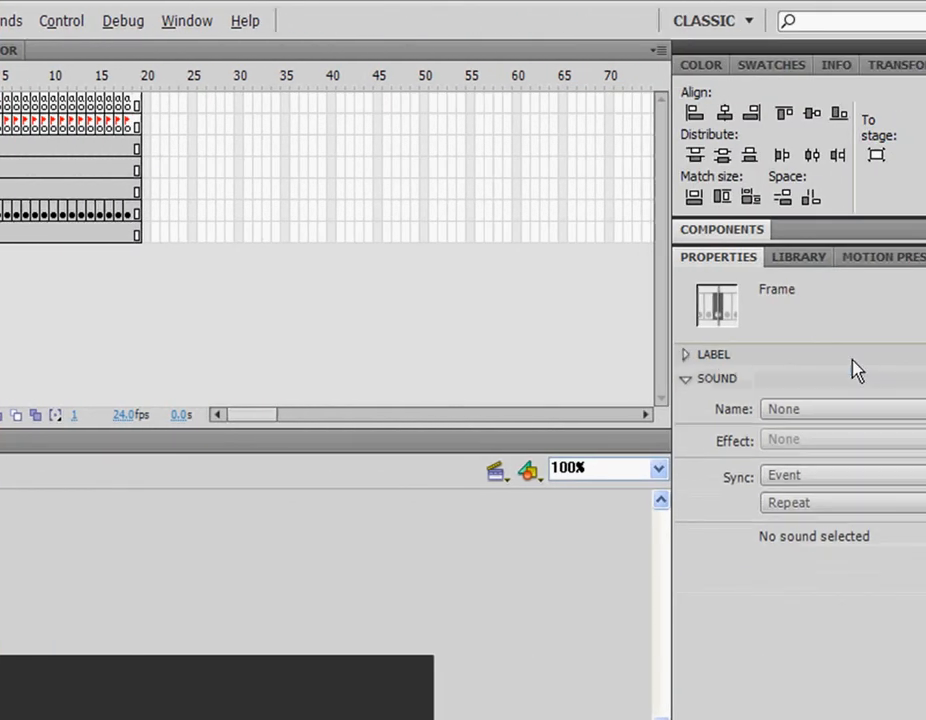
{"action": "left_click", "coordinate": [852, 358]}
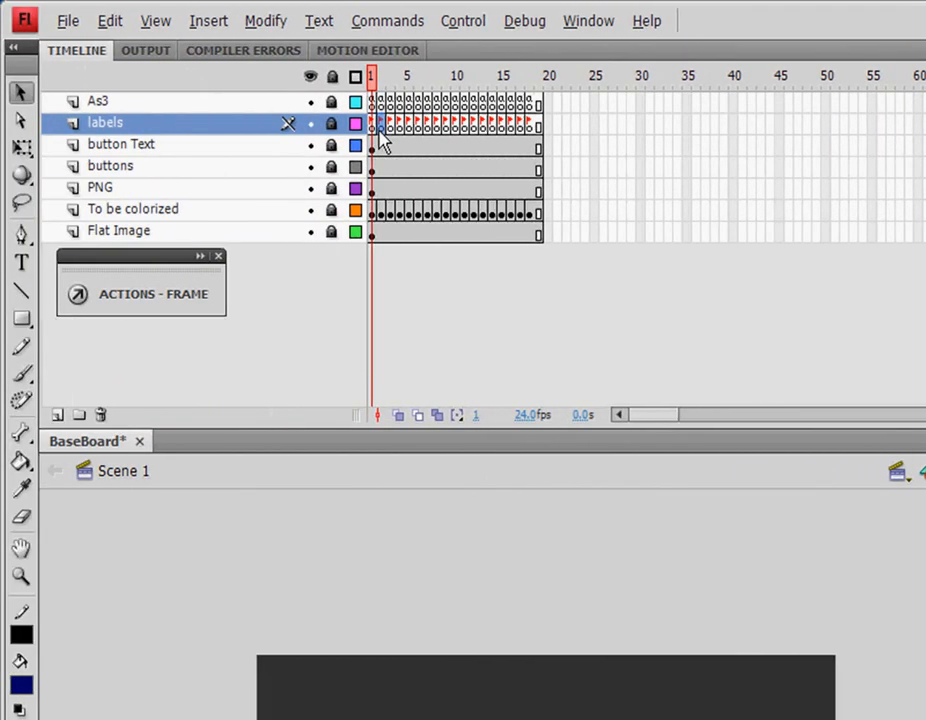
Select frames 1 and 2 of the labels layer and frame 1 of the button Text layer to examine their contents.
{"action": "left_click", "coordinate": [380, 130]}
{"action": "left_click", "coordinate": [372, 130]}
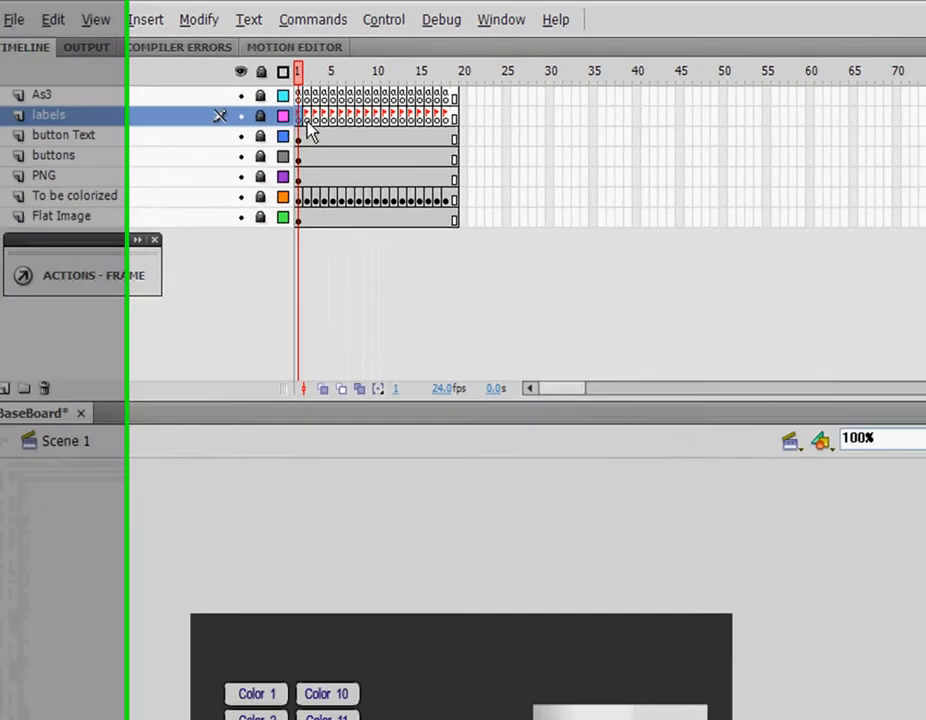
{"action": "left_click", "coordinate": [307, 120]}
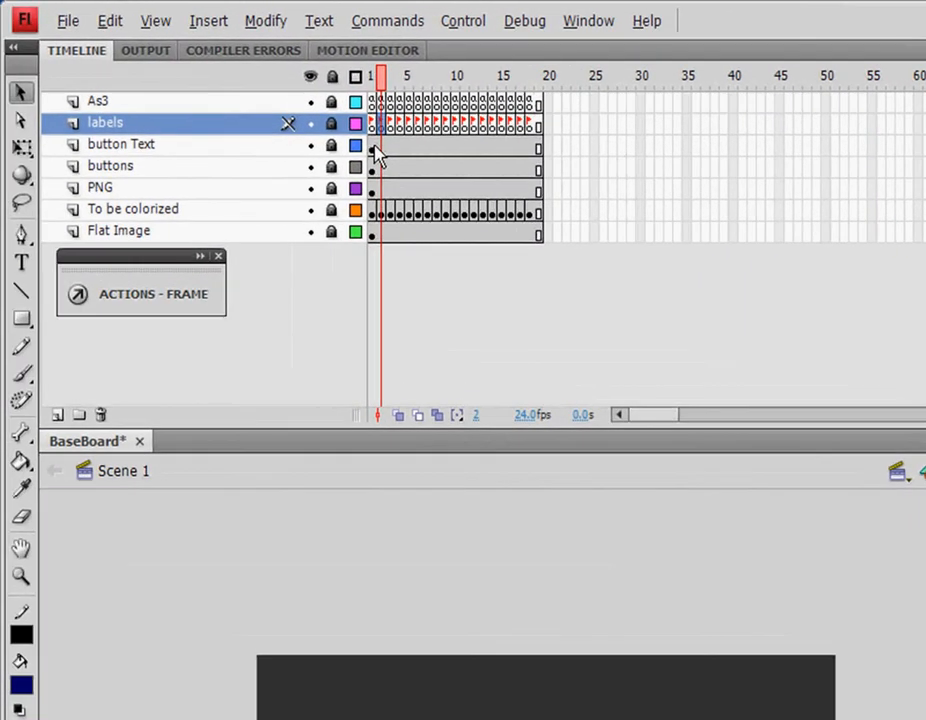
{"action": "left_click", "coordinate": [154, 117]}
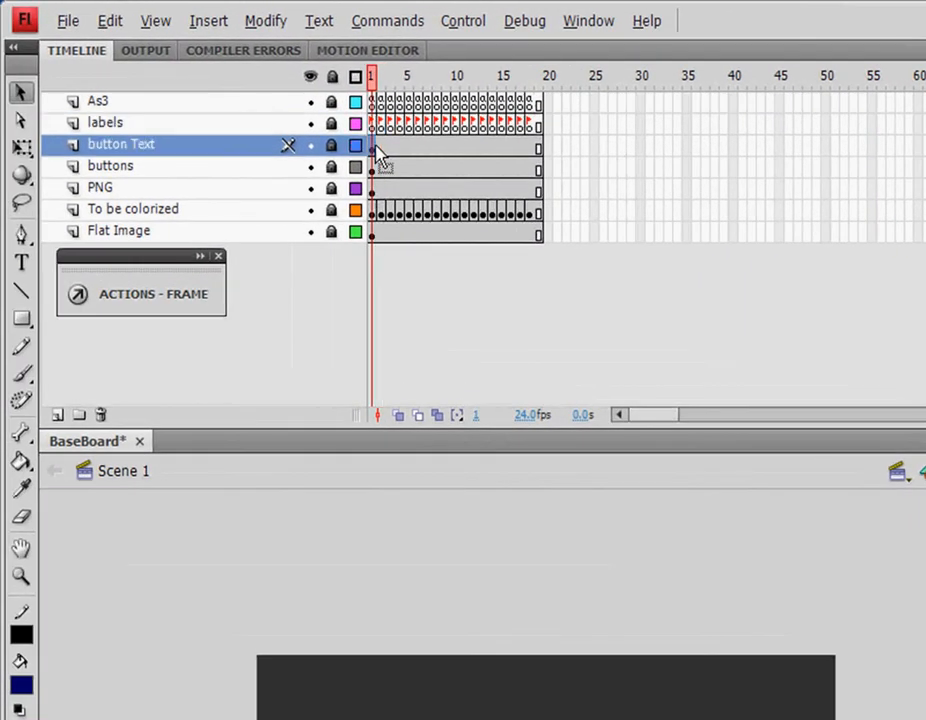
{"action": "left_click", "coordinate": [332, 145]}
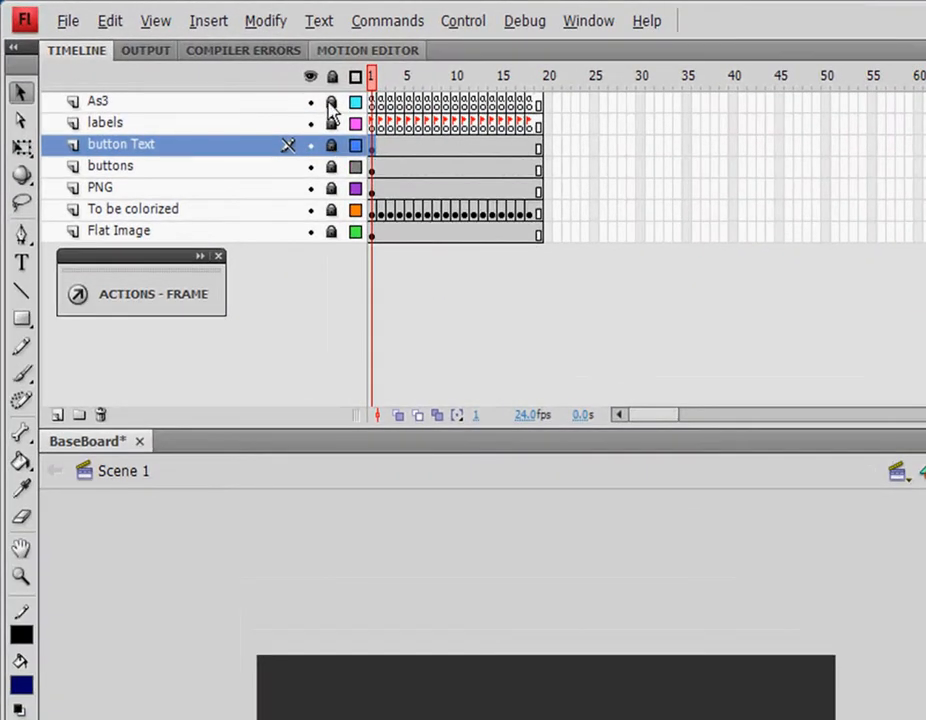
Select frames 2 and 3 of the As3 layer one by one and examine the script on each.
{"action": "left_click", "coordinate": [381, 102]}
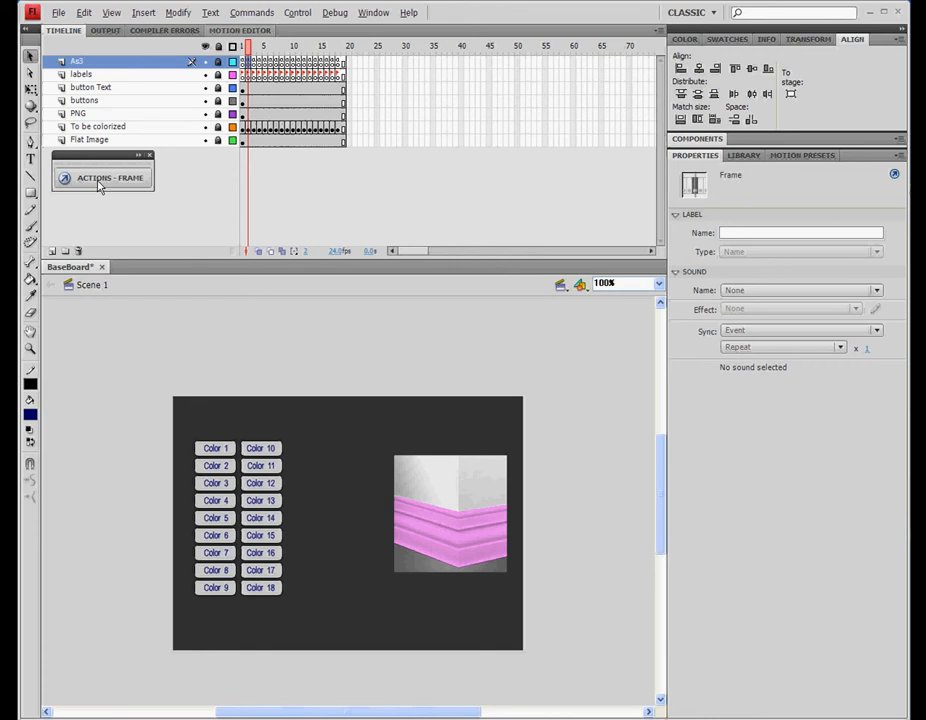
{"action": "left_click", "coordinate": [99, 184]}
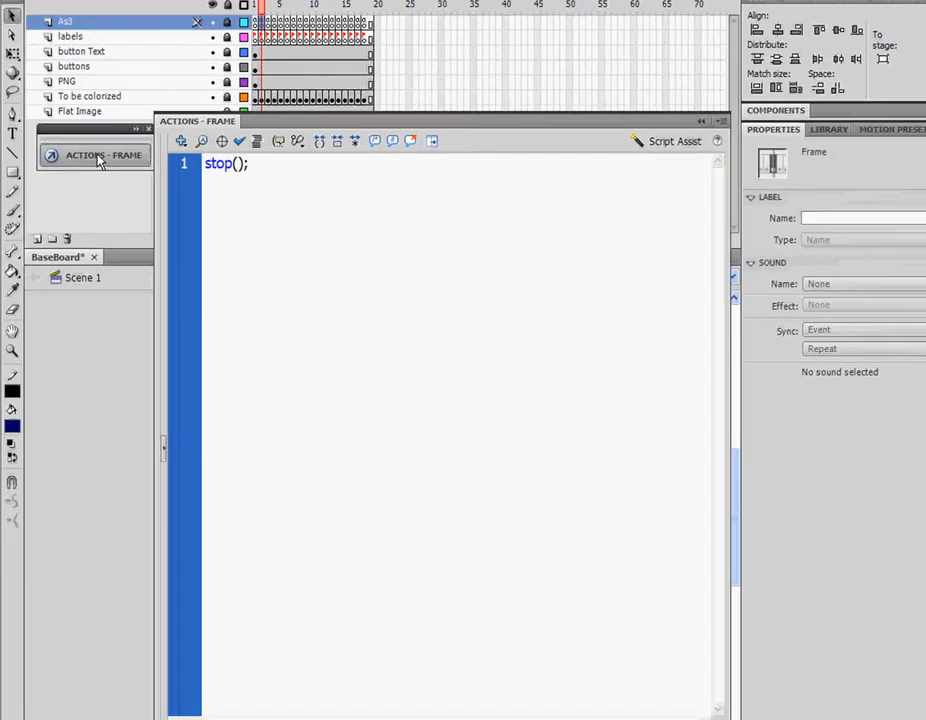
{"action": "left_click", "coordinate": [77, 82]}
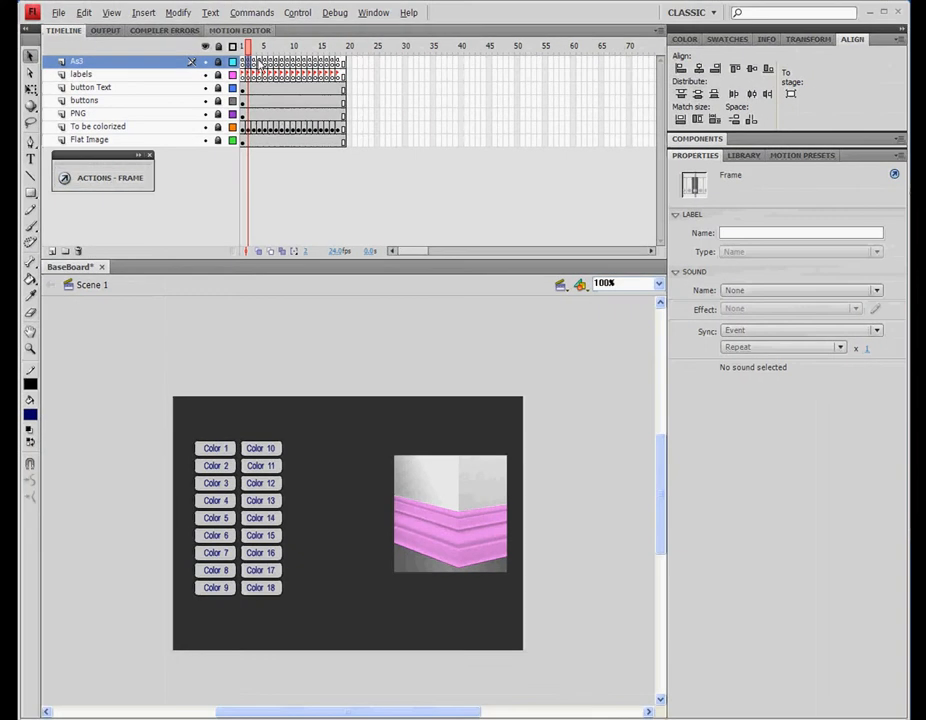
{"action": "left_click", "coordinate": [254, 64]}
{"action": "left_click", "coordinate": [130, 180]}
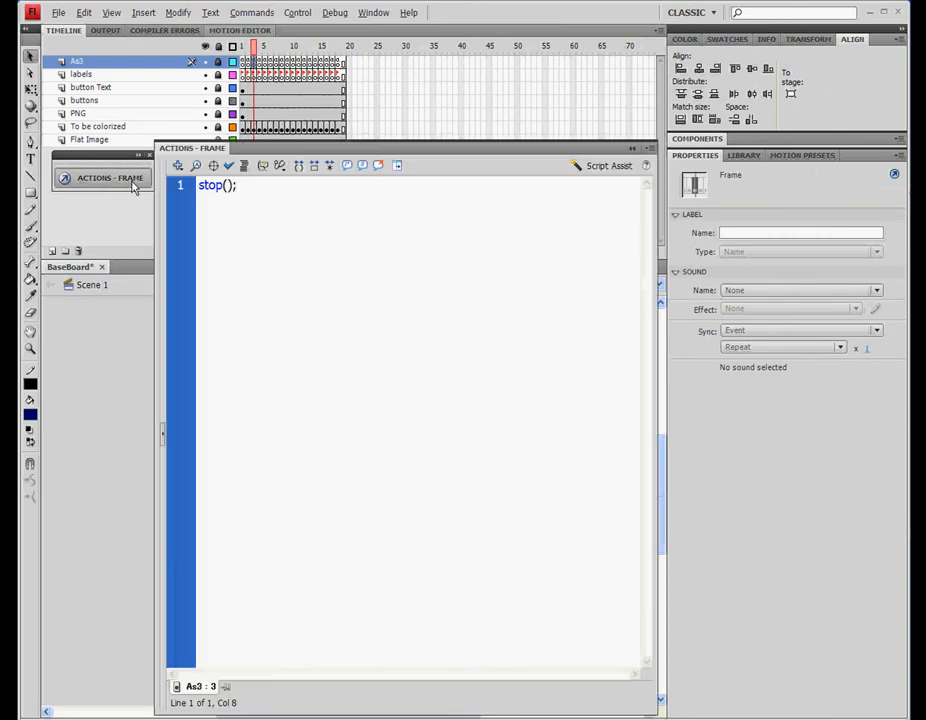
{"action": "left_click", "coordinate": [130, 185]}
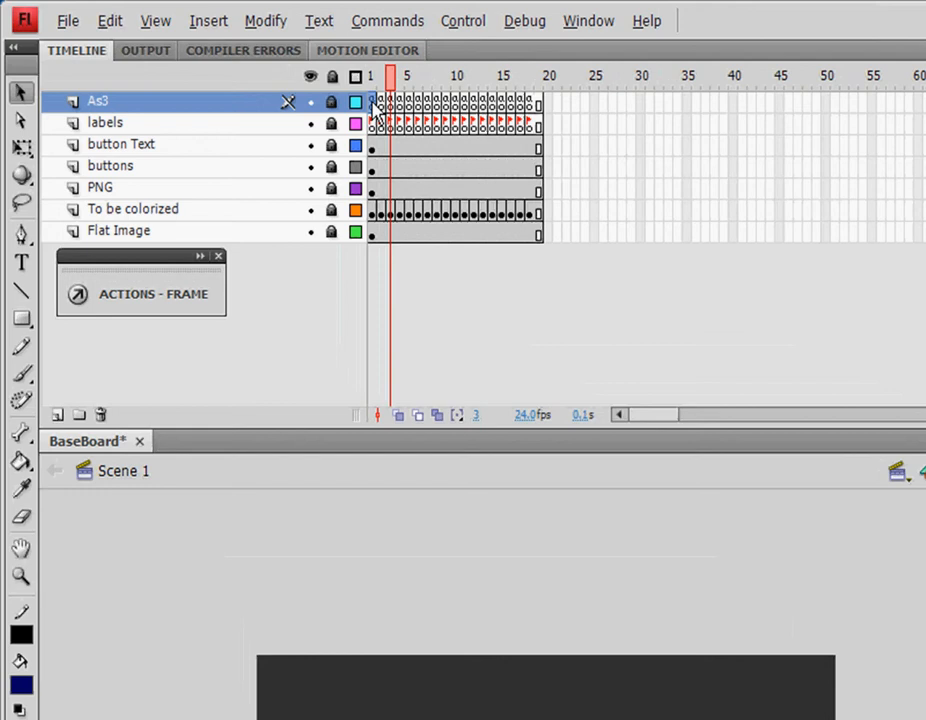
Examine the frame 1 script of the As3 layer, highlighting the clickSection function below the button event listeners.
{"action": "left_click", "coordinate": [257, 66]}
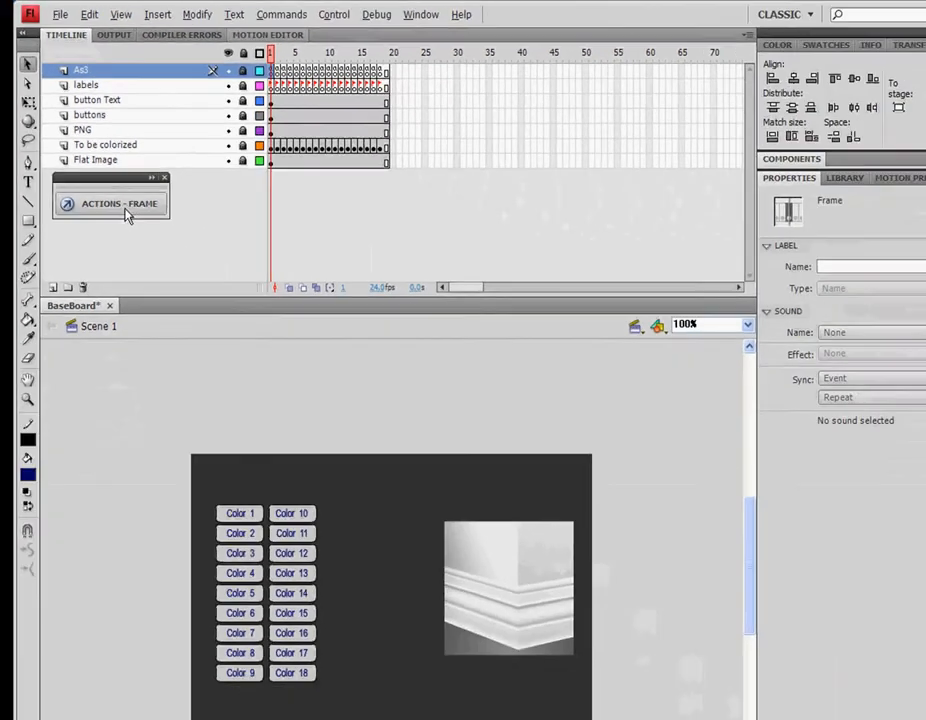
{"action": "left_click", "coordinate": [160, 300]}
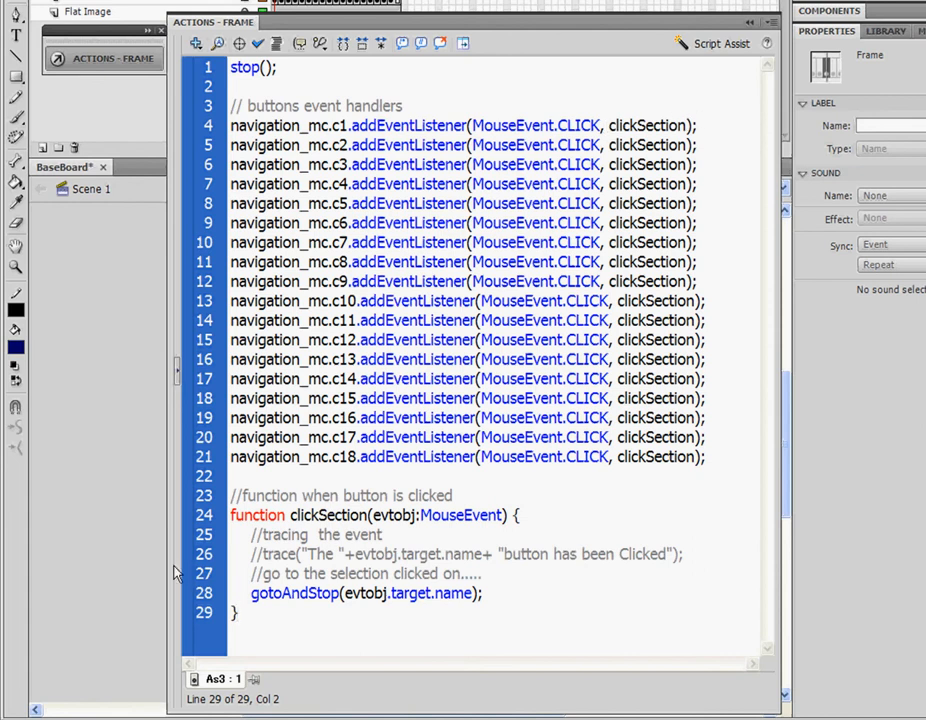
{"action": "left_click_drag", "start_coordinate": [231, 495], "coordinate": [538, 610]}
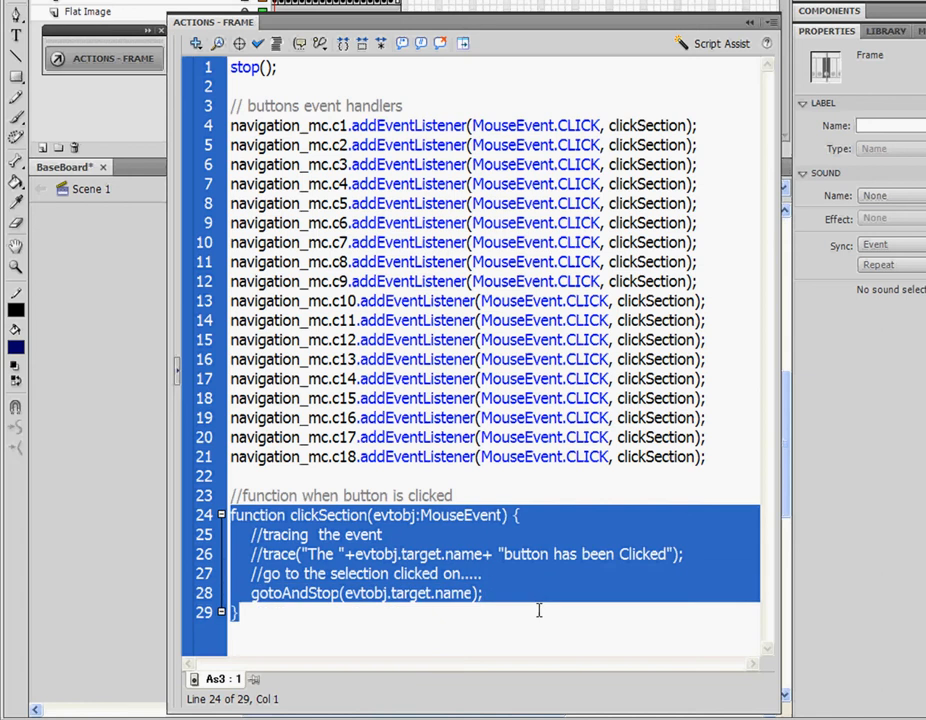
{"action": "left_click", "coordinate": [537, 493]}
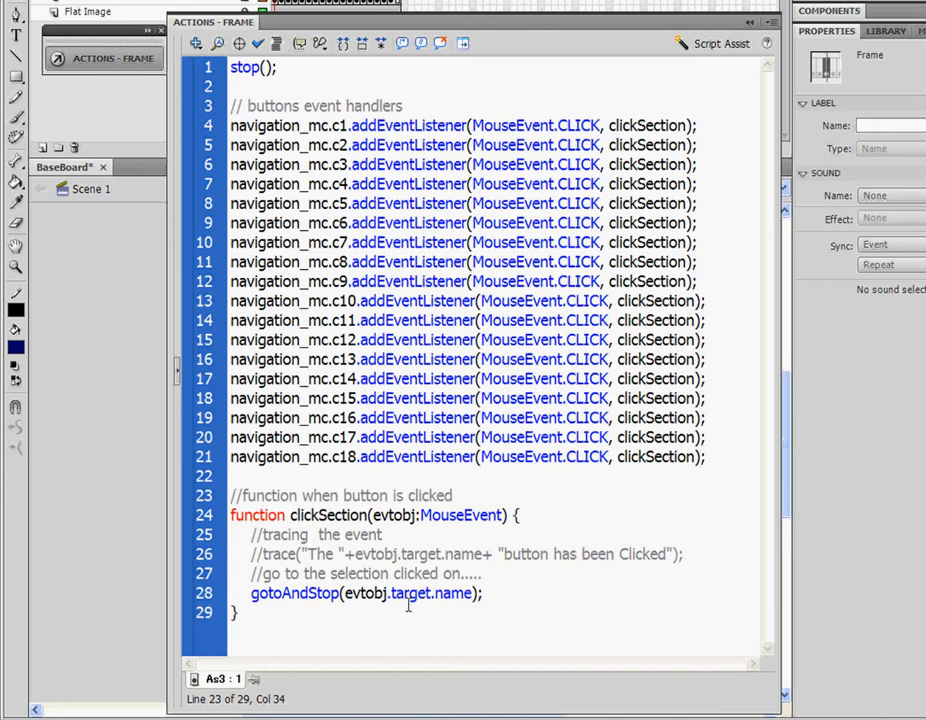
{"action": "left_click", "coordinate": [518, 593]}
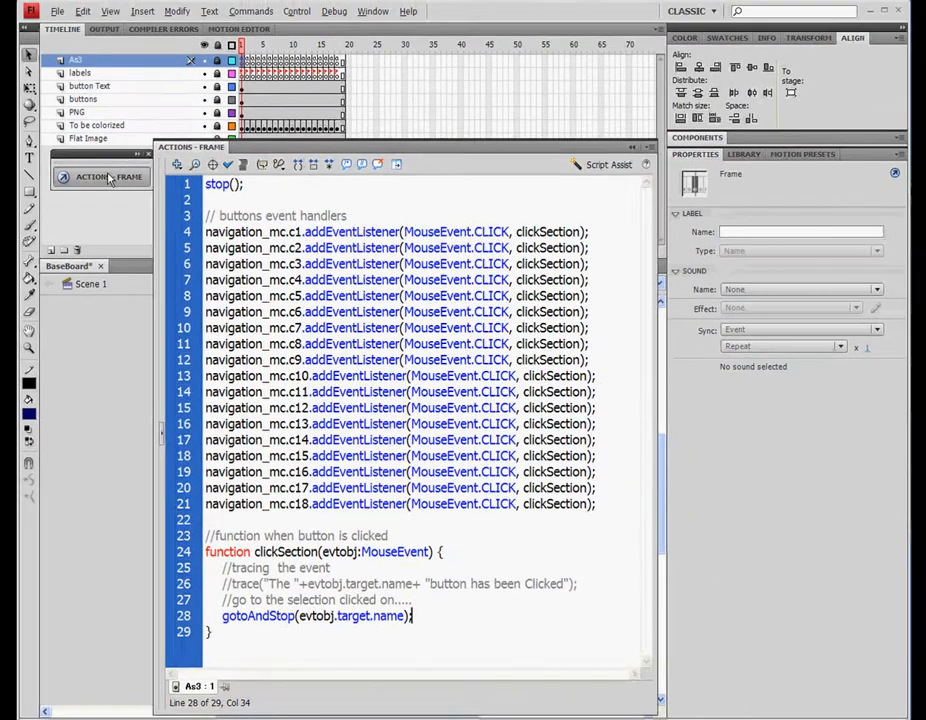
{"action": "left_click", "coordinate": [122, 56]}
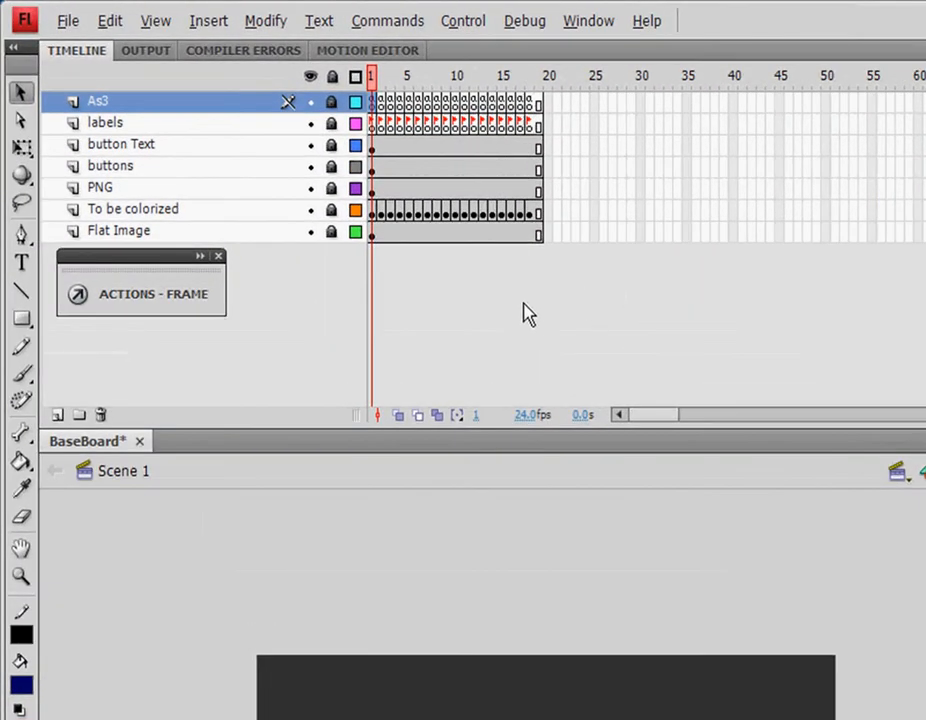
Test the movie and try the first column's color buttons from Color 2 to Color 9 on the baseboard.
{"action": "left_click", "coordinate": [467, 27]}
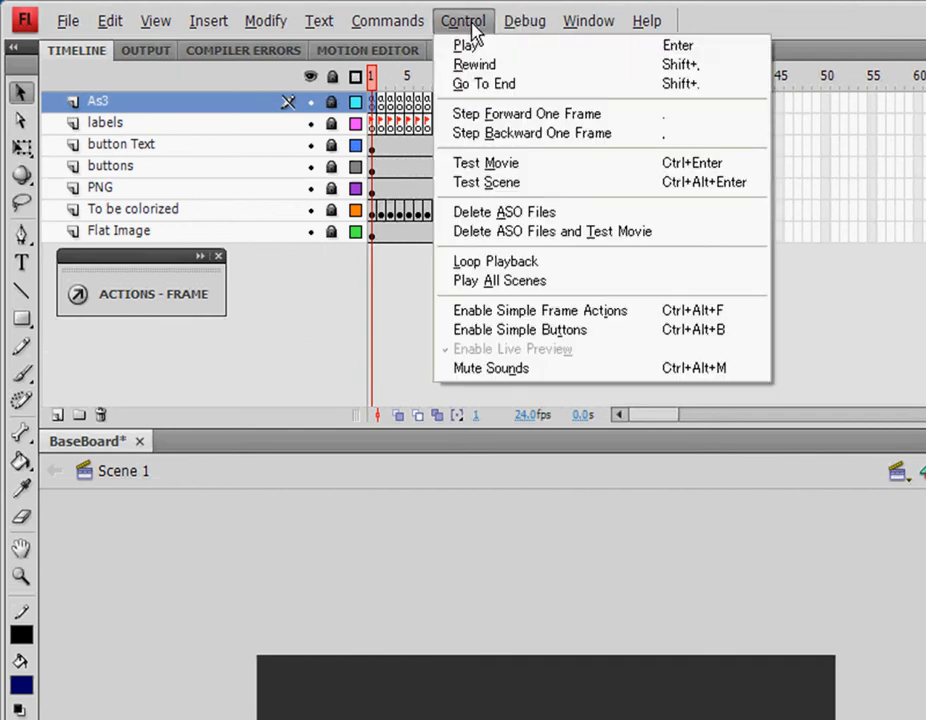
{"action": "left_click", "coordinate": [487, 168]}
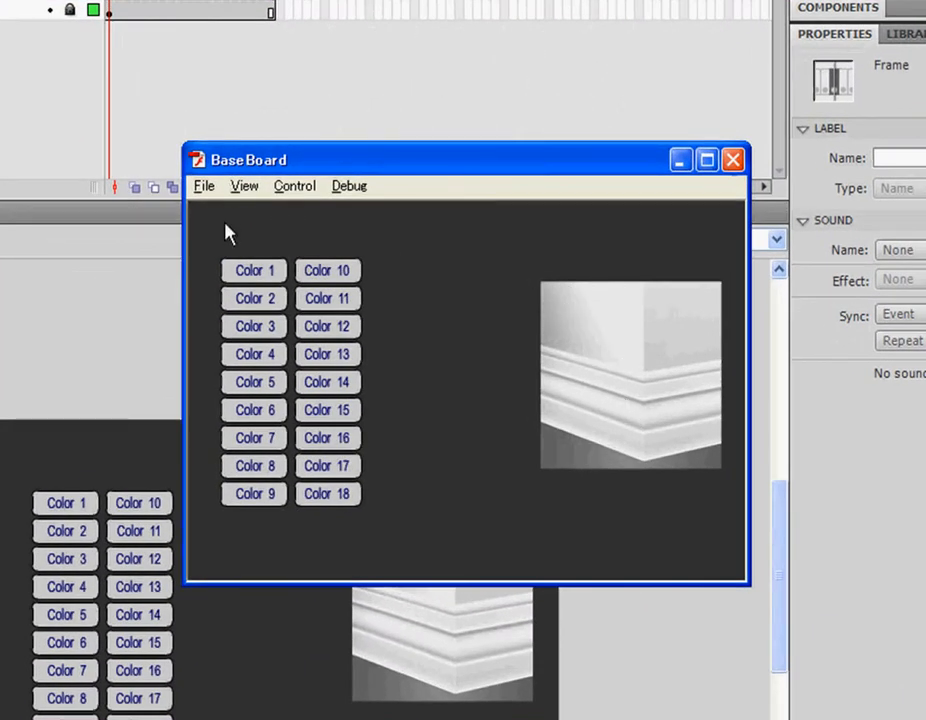
{"action": "left_click", "coordinate": [265, 307]}
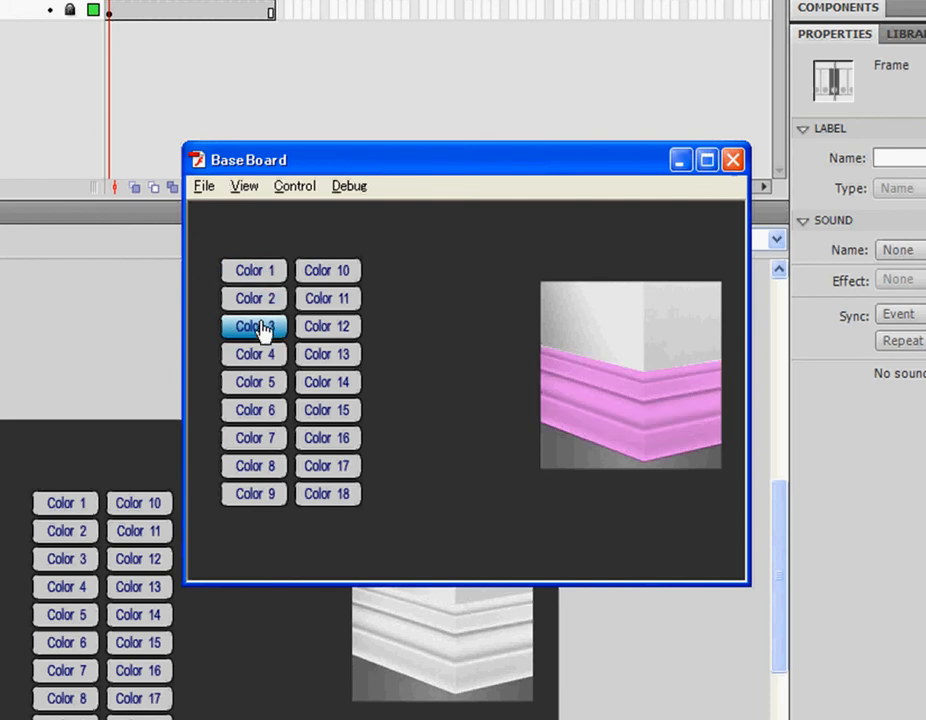
{"action": "left_click", "coordinate": [265, 331]}
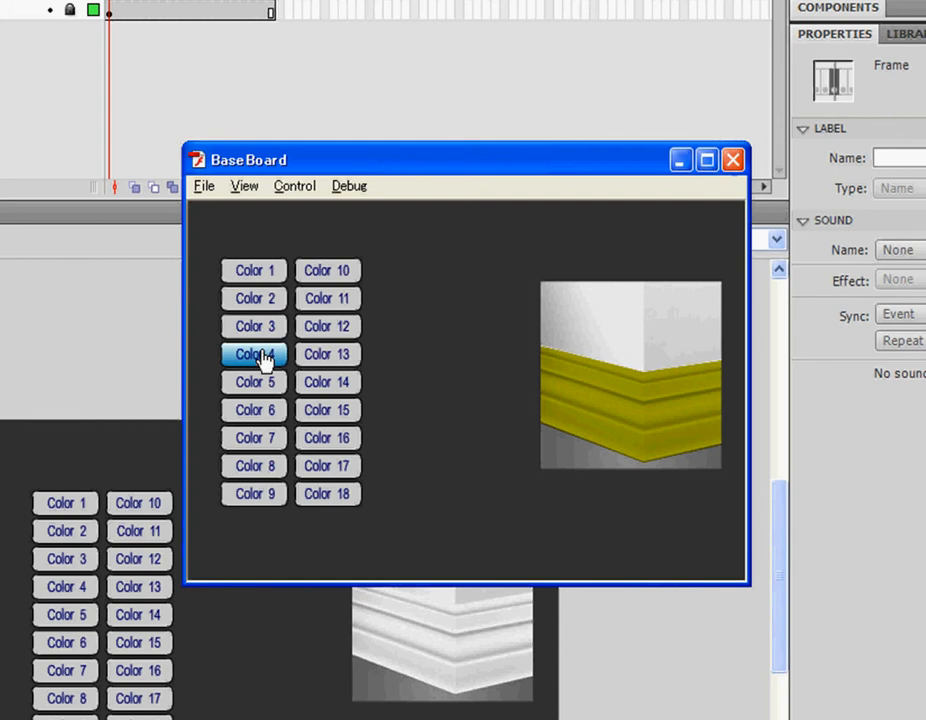
{"action": "left_click", "coordinate": [266, 360]}
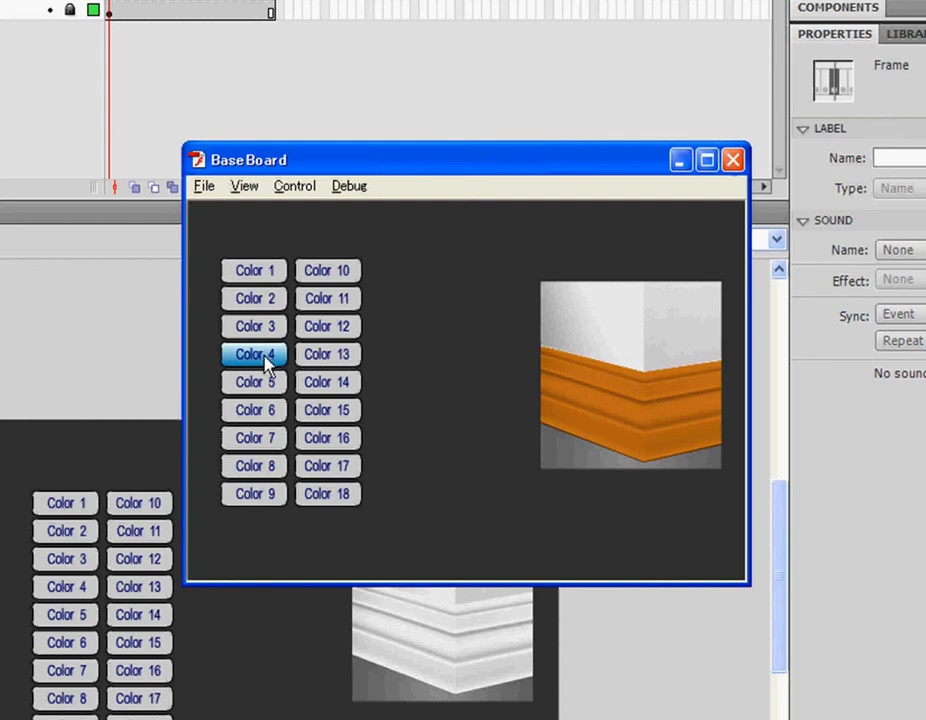
{"action": "left_click", "coordinate": [267, 409]}
{"action": "left_click", "coordinate": [265, 439]}
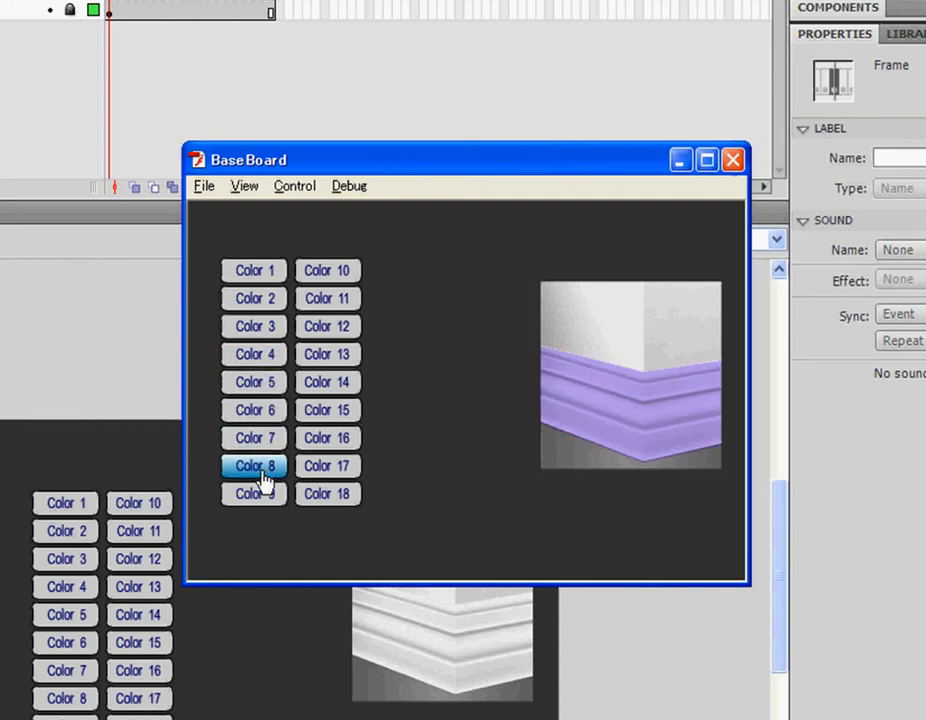
{"action": "left_click", "coordinate": [269, 469]}
{"action": "left_click", "coordinate": [258, 494]}
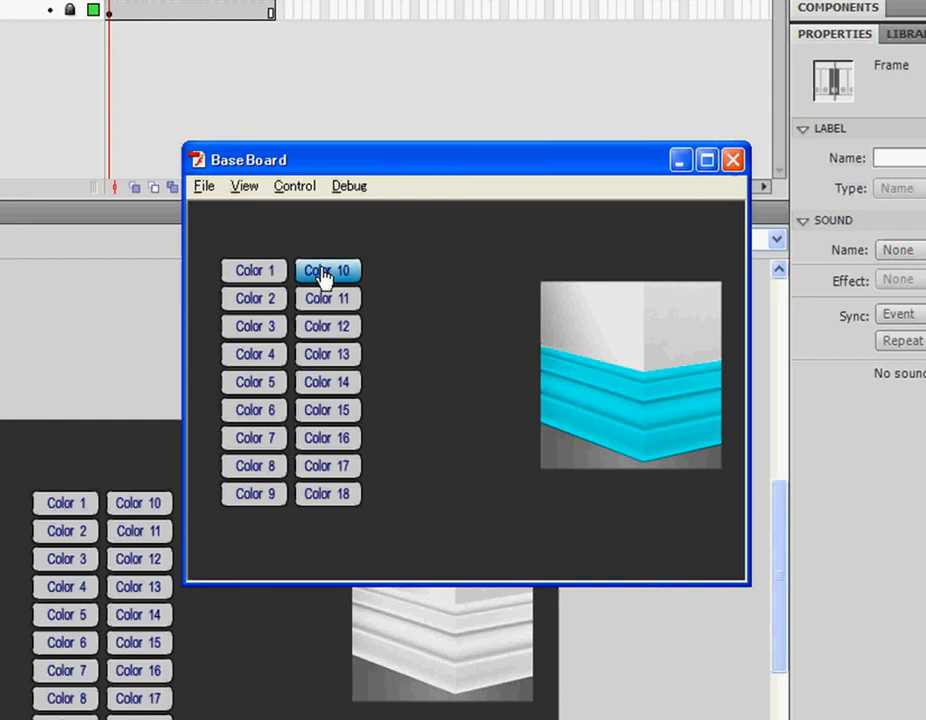
Try the second column's color buttons from Color 10 to Color 18 in the test movie, and return to Color 11.
{"action": "left_click", "coordinate": [324, 274]}
{"action": "left_click", "coordinate": [324, 301]}
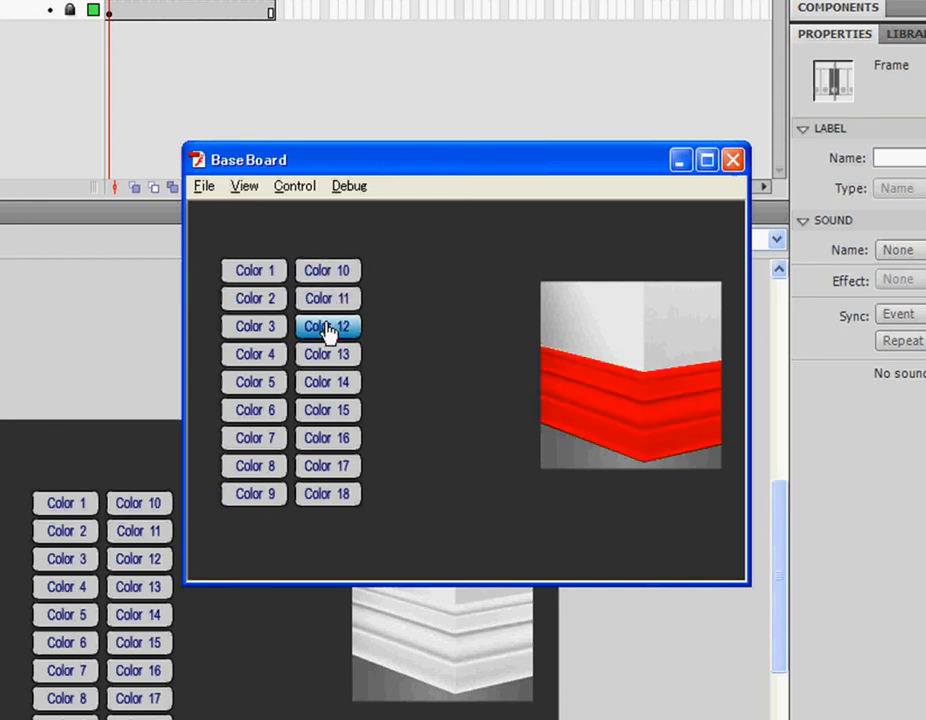
{"action": "left_click", "coordinate": [327, 323]}
{"action": "left_click", "coordinate": [329, 358]}
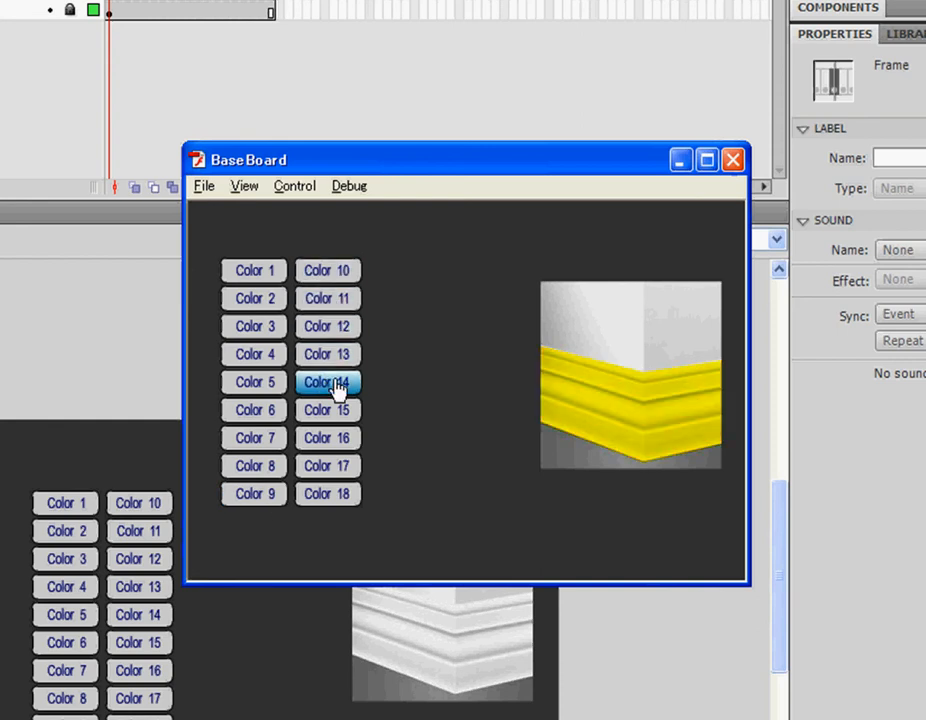
{"action": "left_click", "coordinate": [335, 410]}
{"action": "left_click", "coordinate": [338, 440]}
{"action": "left_click", "coordinate": [343, 467]}
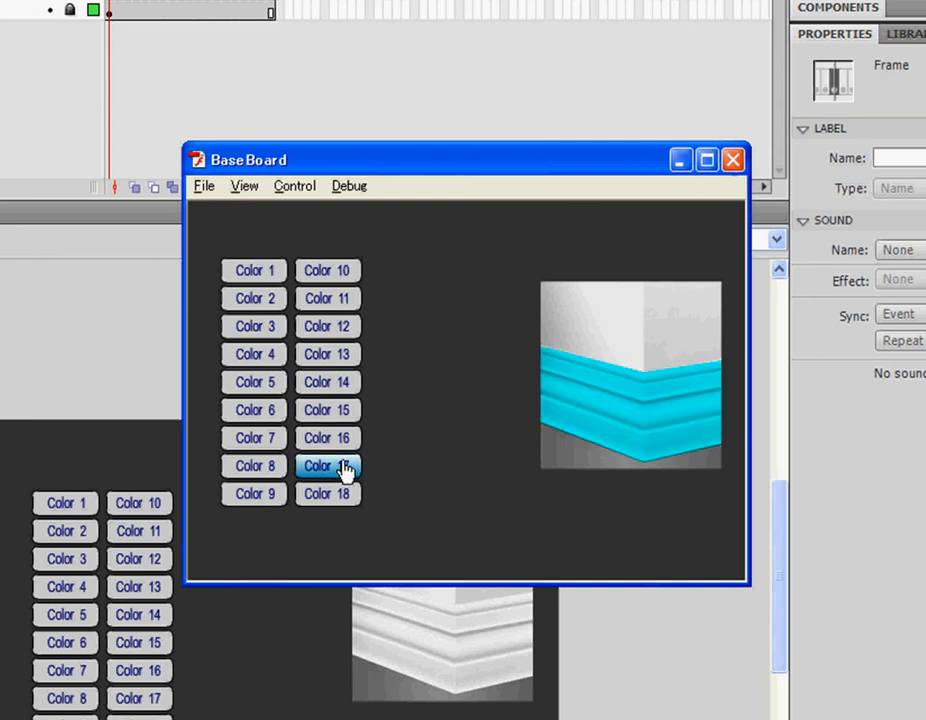
{"action": "left_click", "coordinate": [345, 497]}
{"action": "left_click", "coordinate": [345, 497]}
{"action": "left_click", "coordinate": [325, 302]}
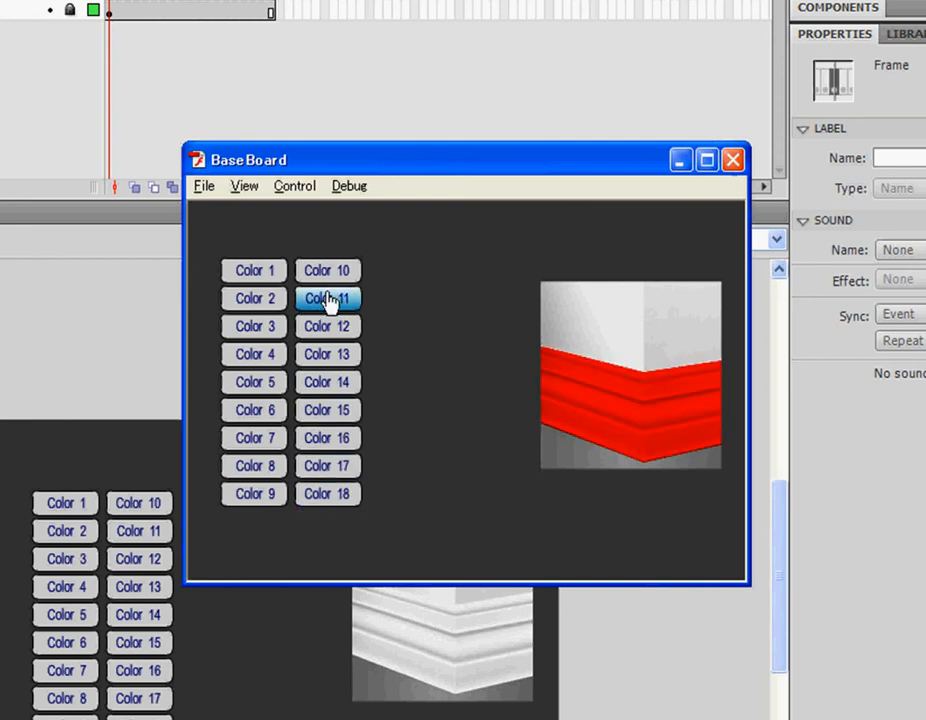